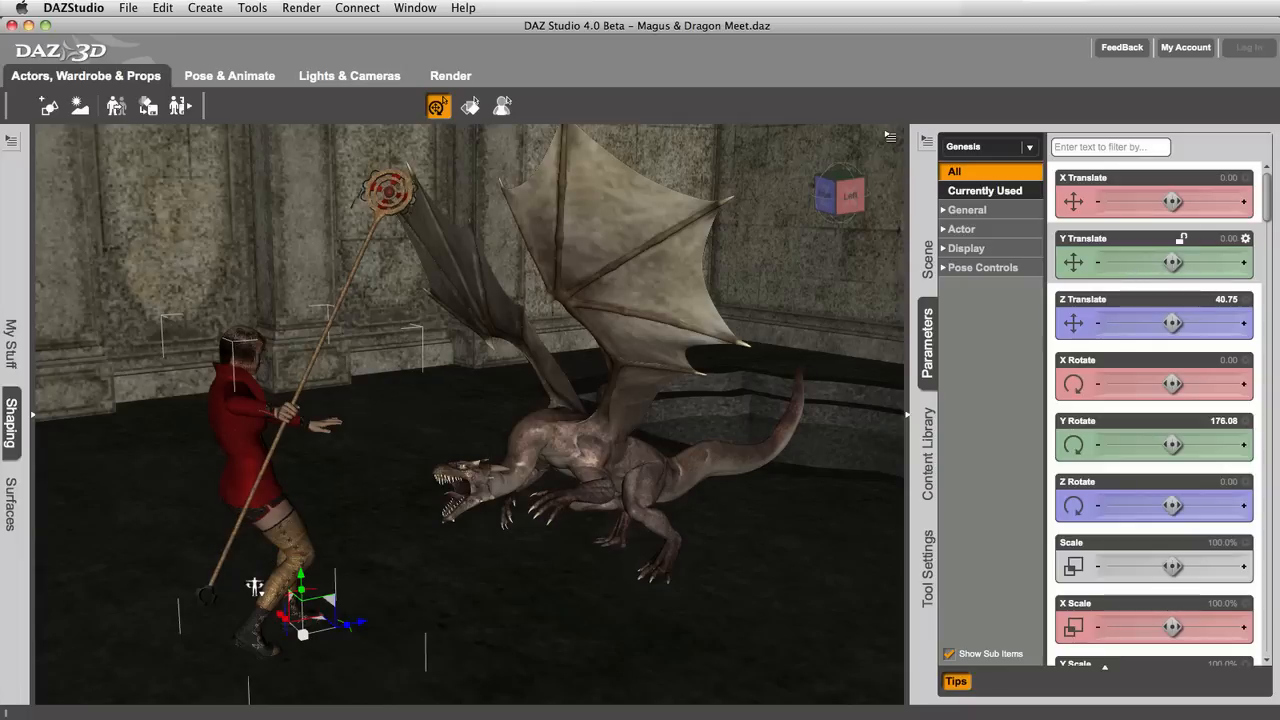
Step: Try lowering the Genesis figure with Y Translate, undo the move, and look through its full parameter list
drag(1172, 262, 1146, 252)
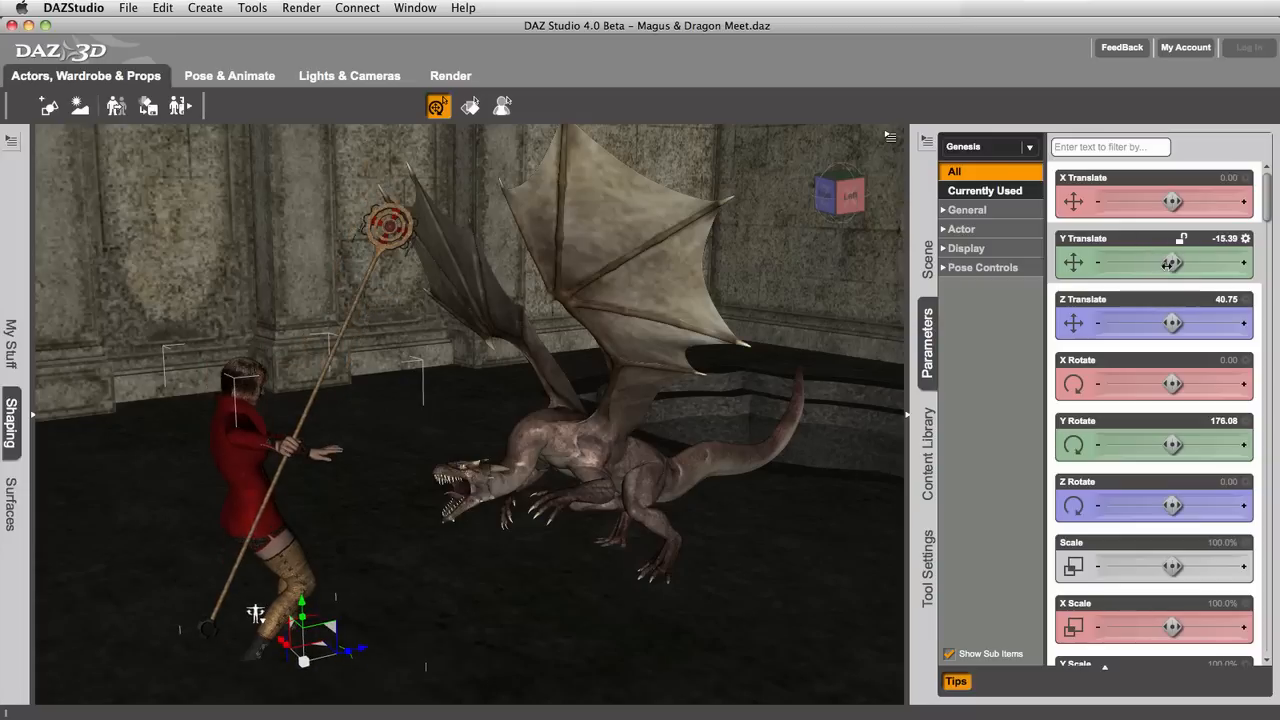
key(super+z)
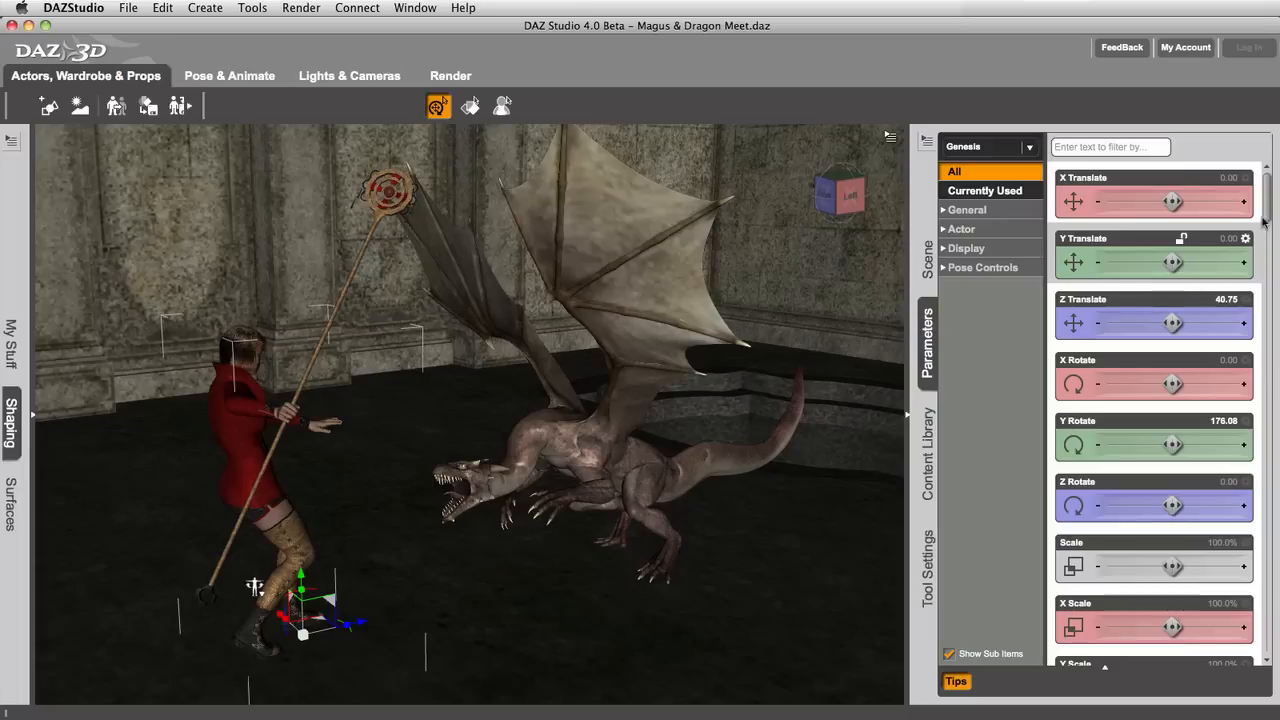
drag(1266, 214, 1265, 295)
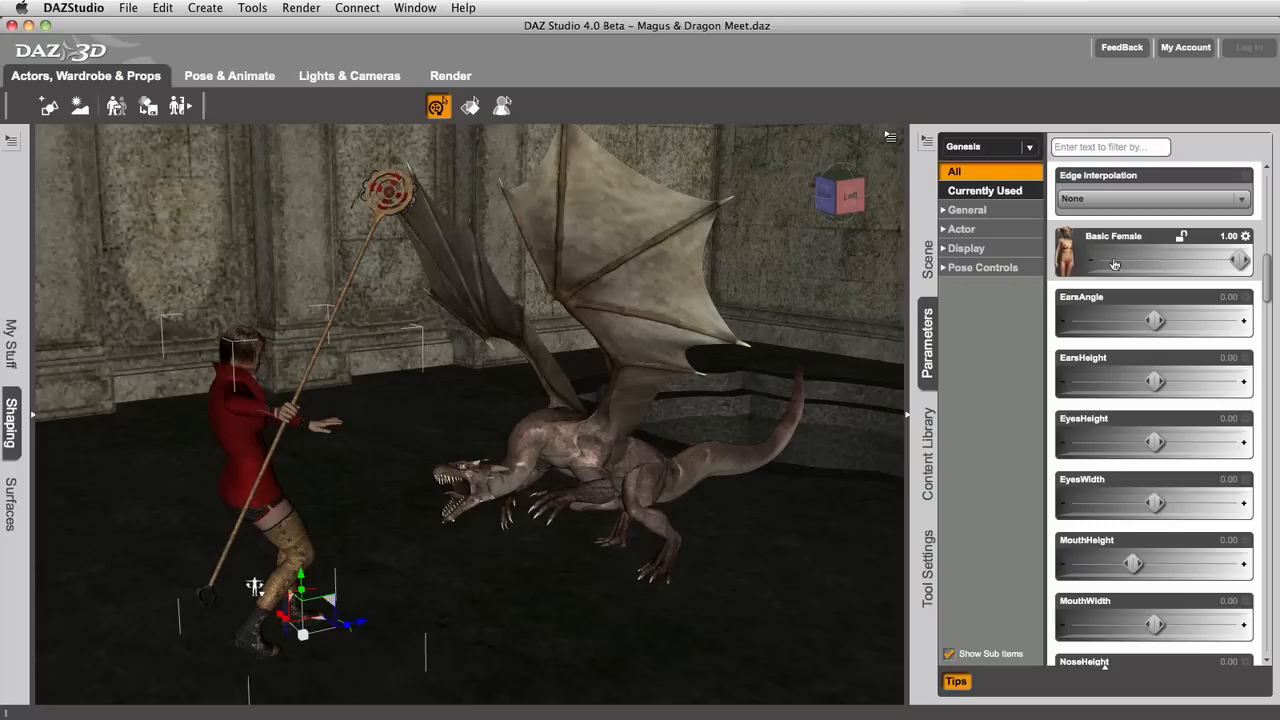
drag(1265, 275, 1267, 178)
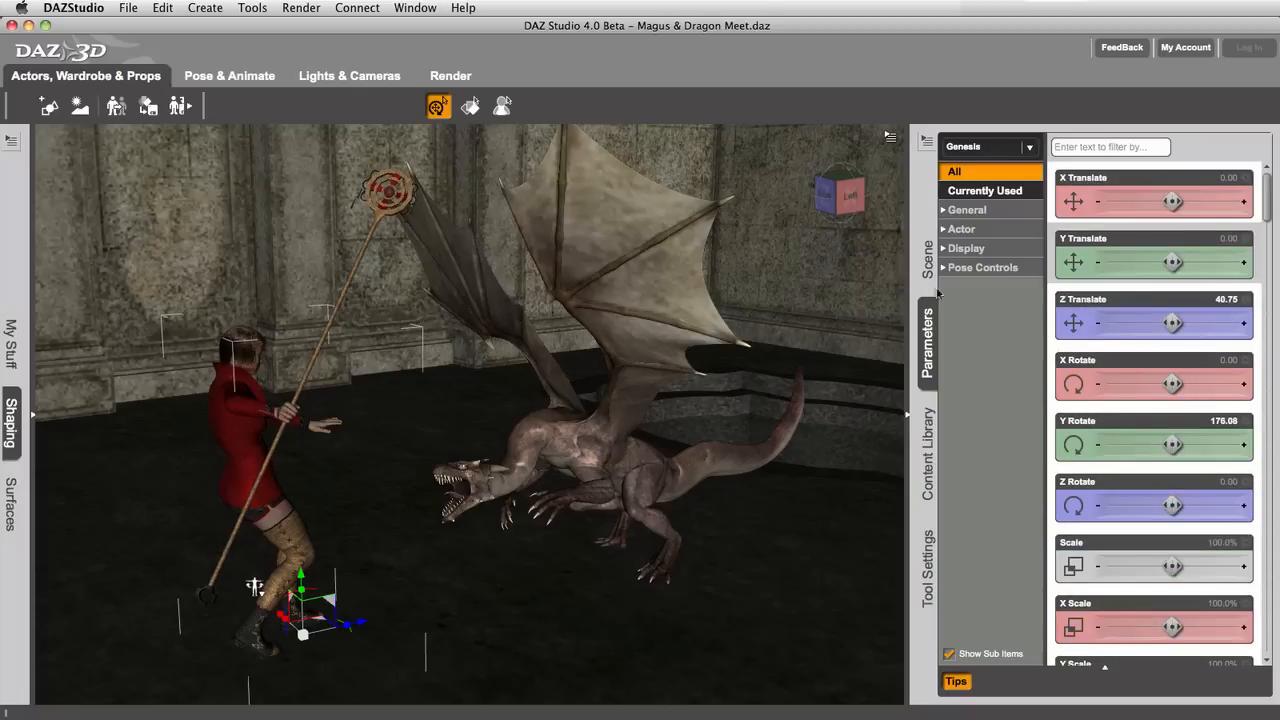
Step: Open the Surfaces editor and show all surface settings of the Genesis figure
click(9, 432)
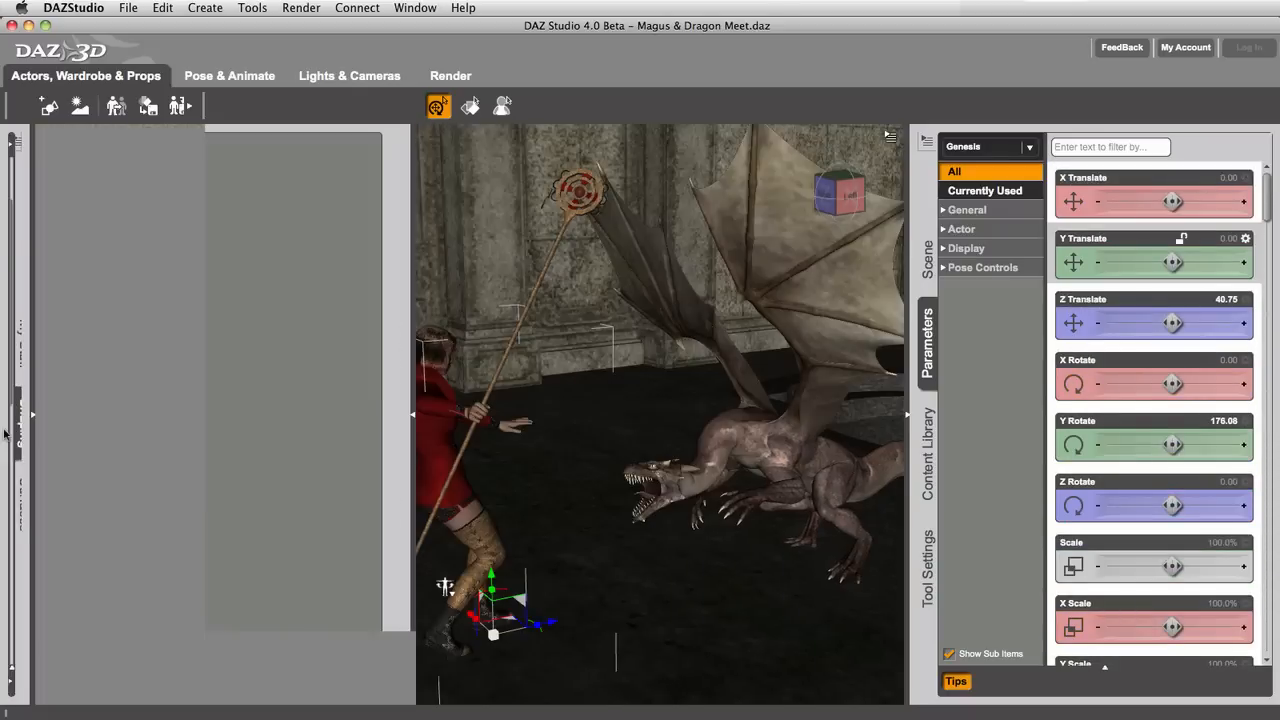
click(385, 503)
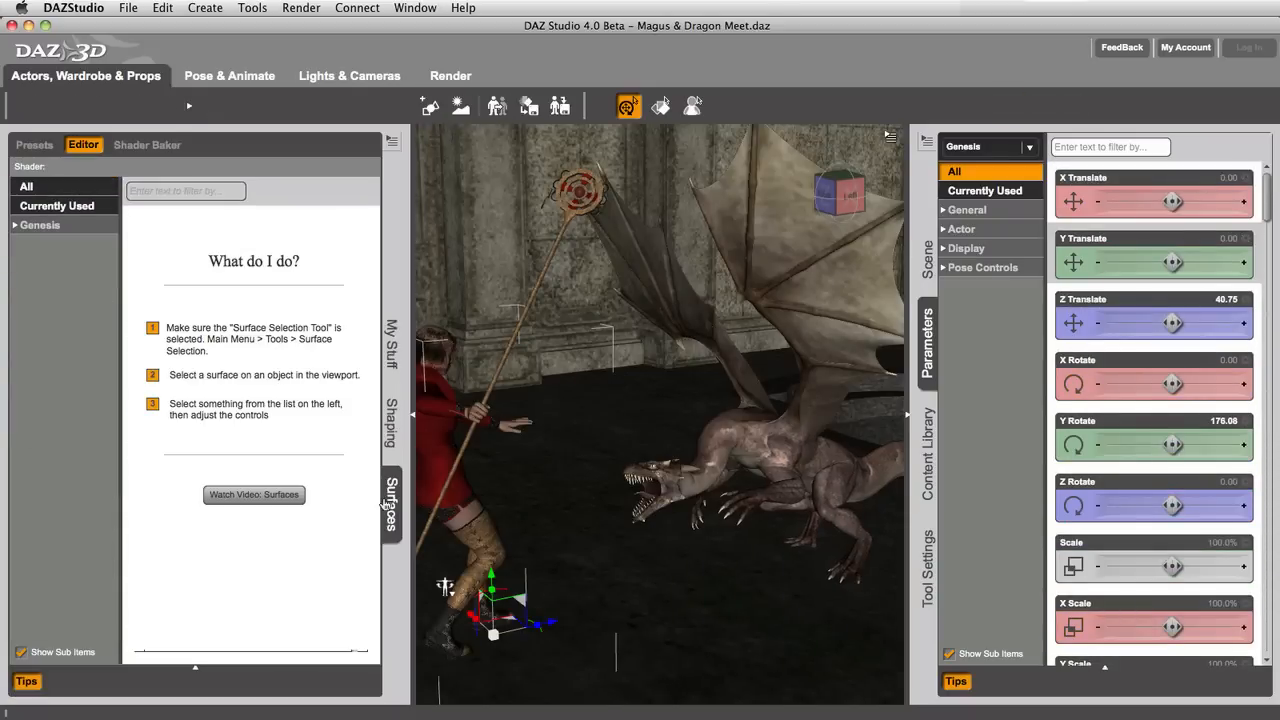
click(52, 227)
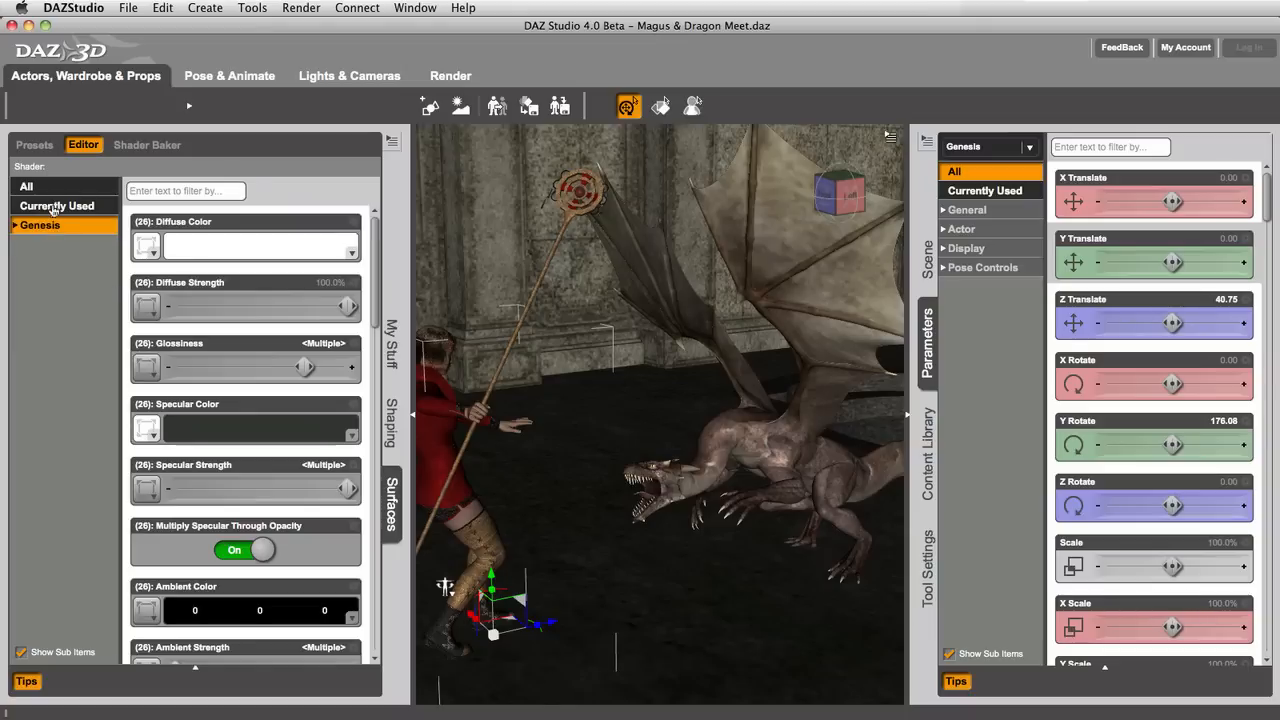
mouse_move(376, 257)
mouse_down()
mouse_move(376, 269)
mouse_move(374, 247)
mouse_up()
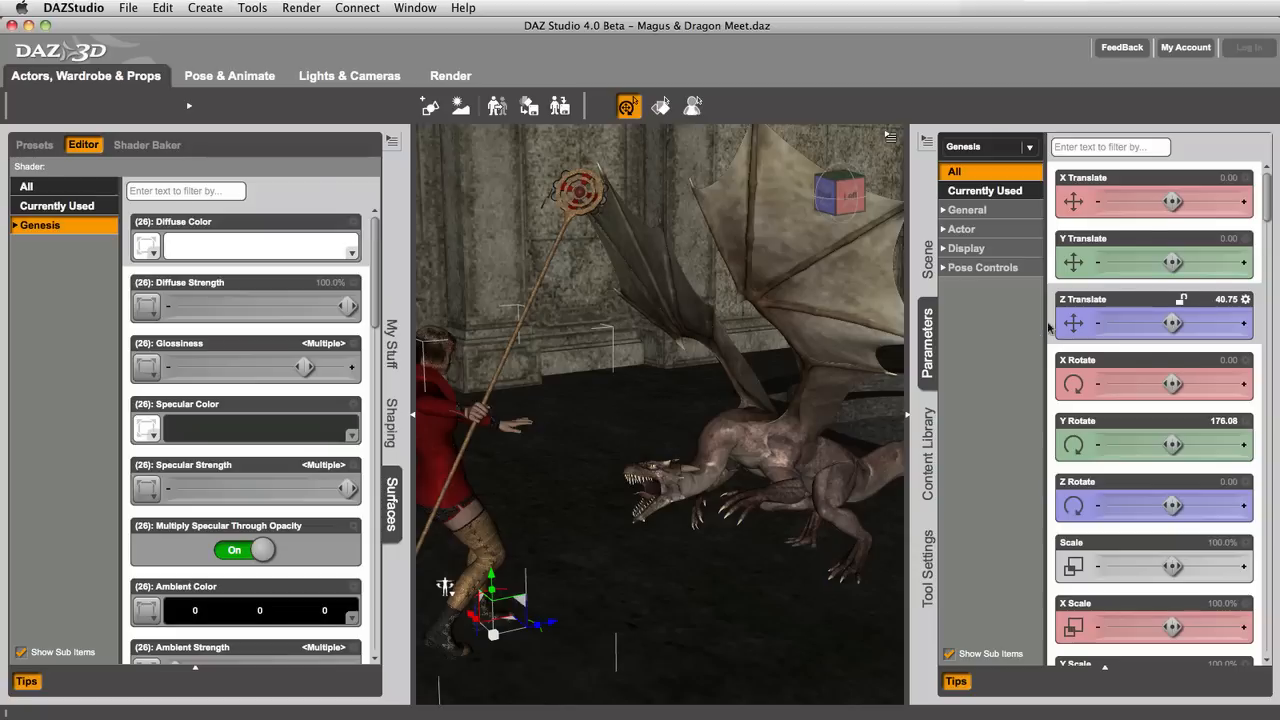
drag(374, 303, 379, 270)
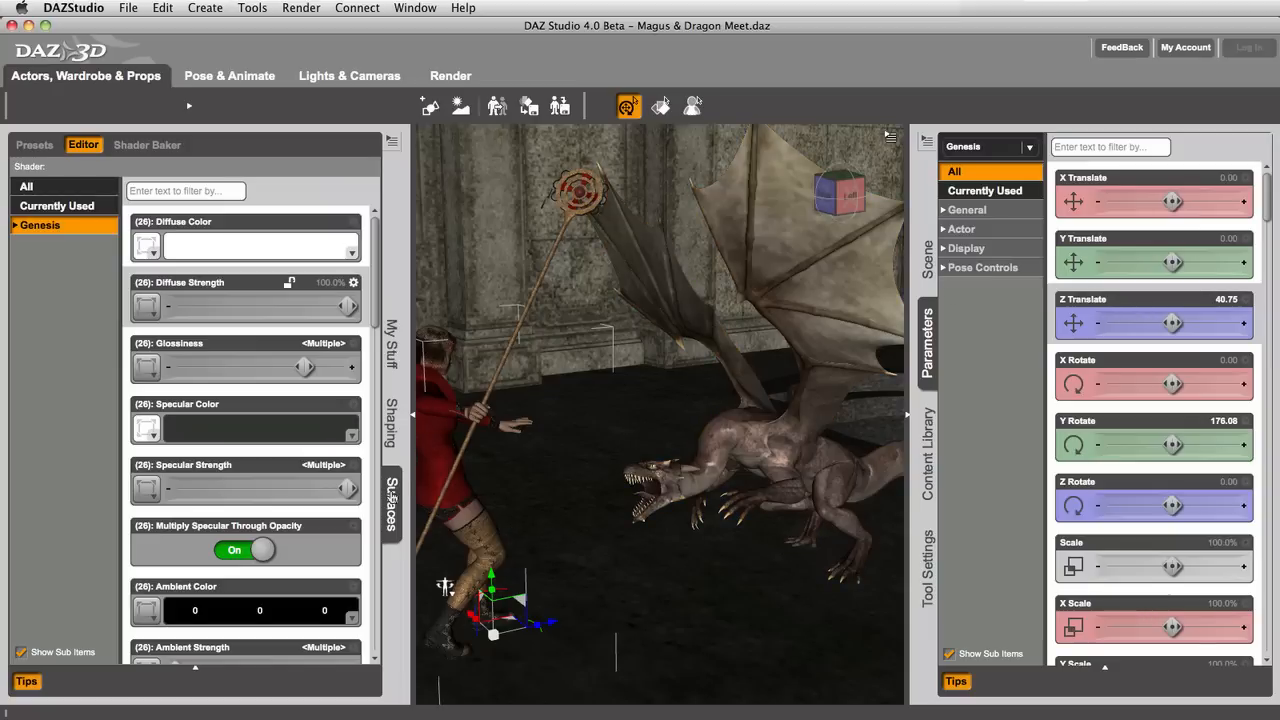
Step: Return to the Shaping editor and examine the Actor body regions, including the parts nested under Head
click(396, 428)
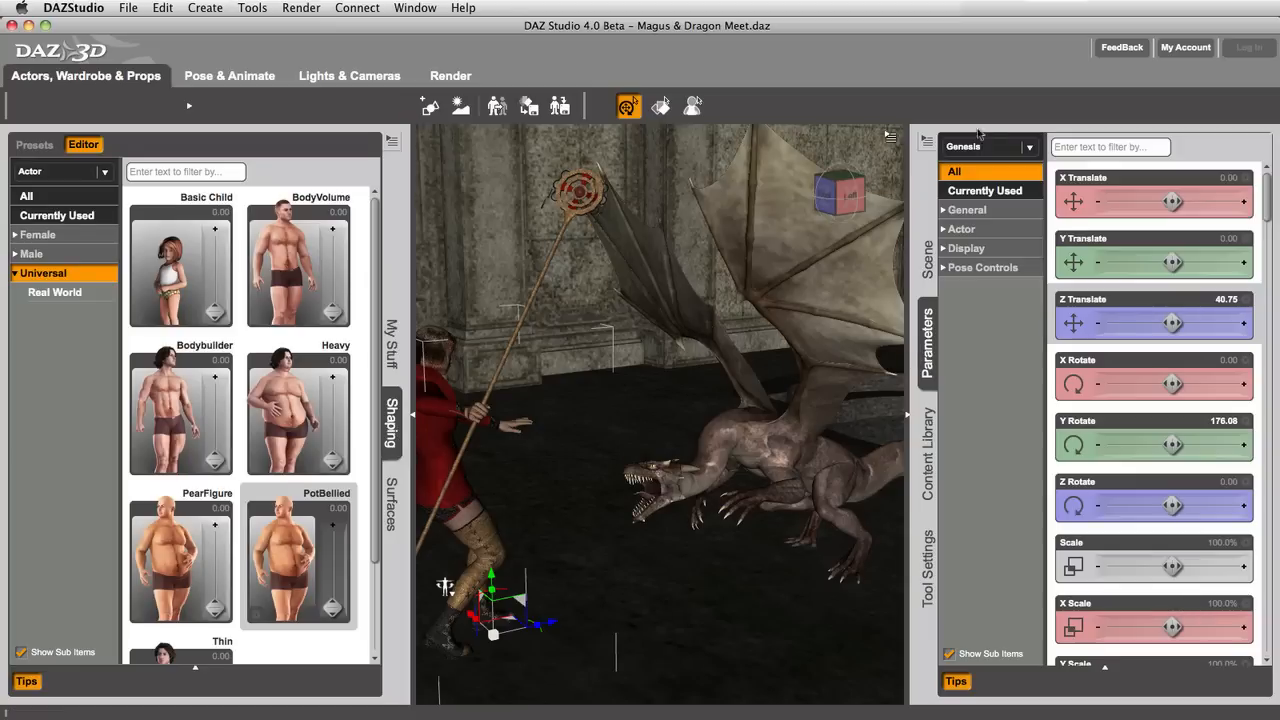
click(52, 180)
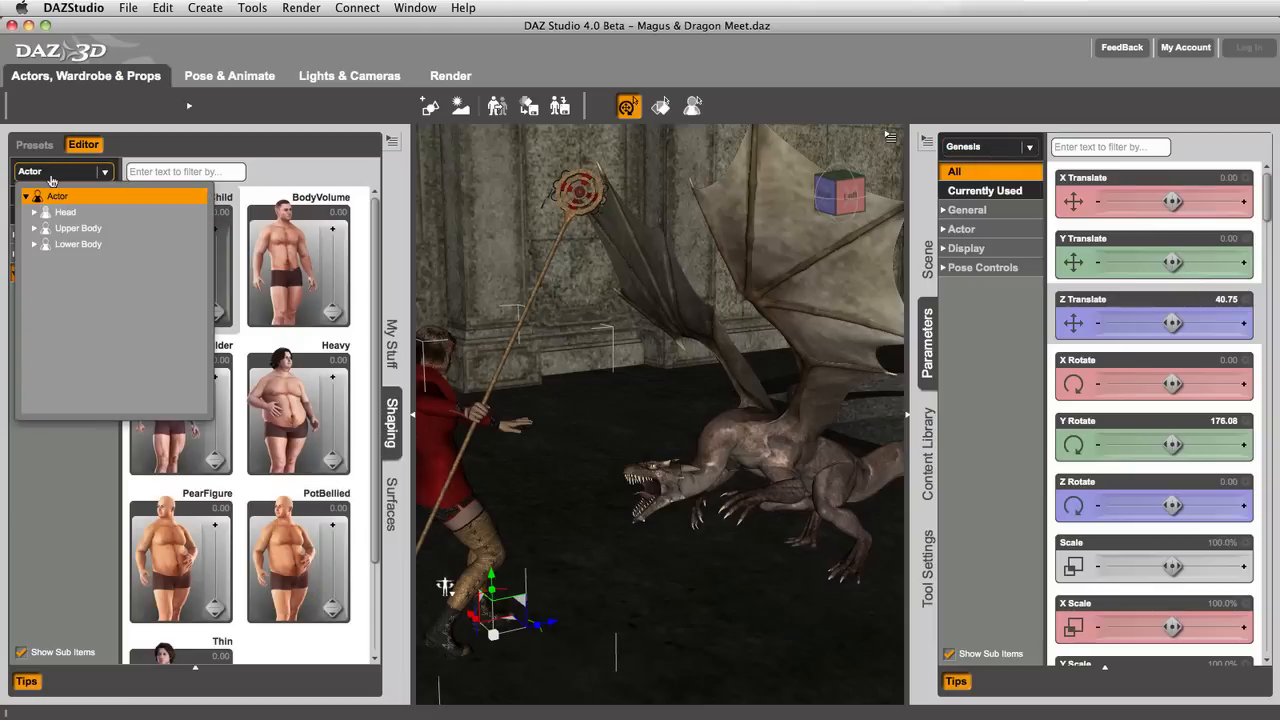
click(35, 212)
click(42, 229)
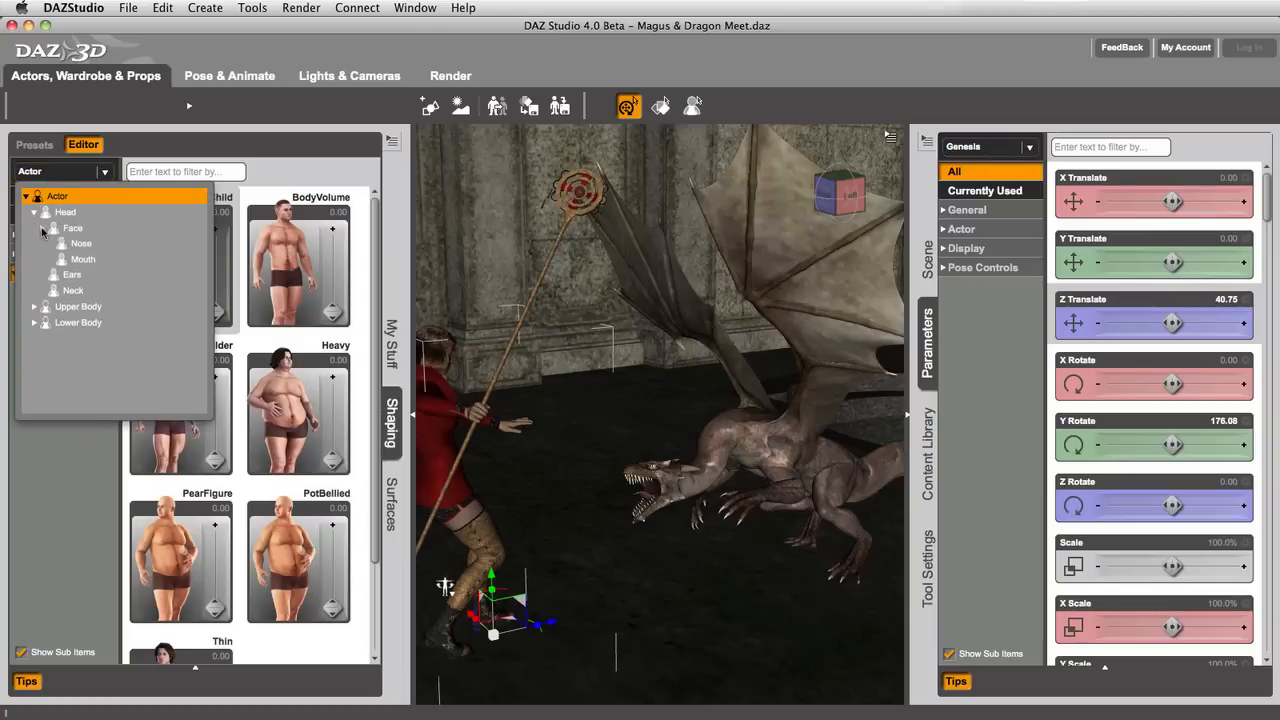
click(42, 229)
click(26, 197)
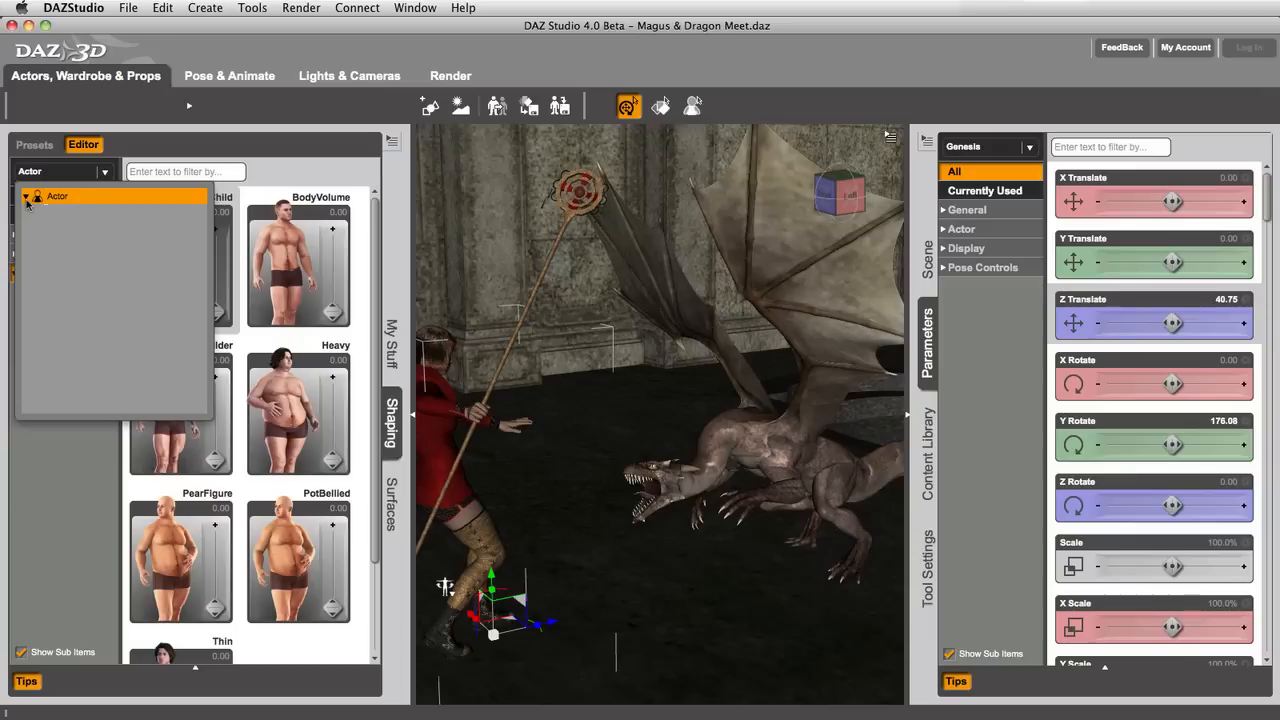
click(35, 178)
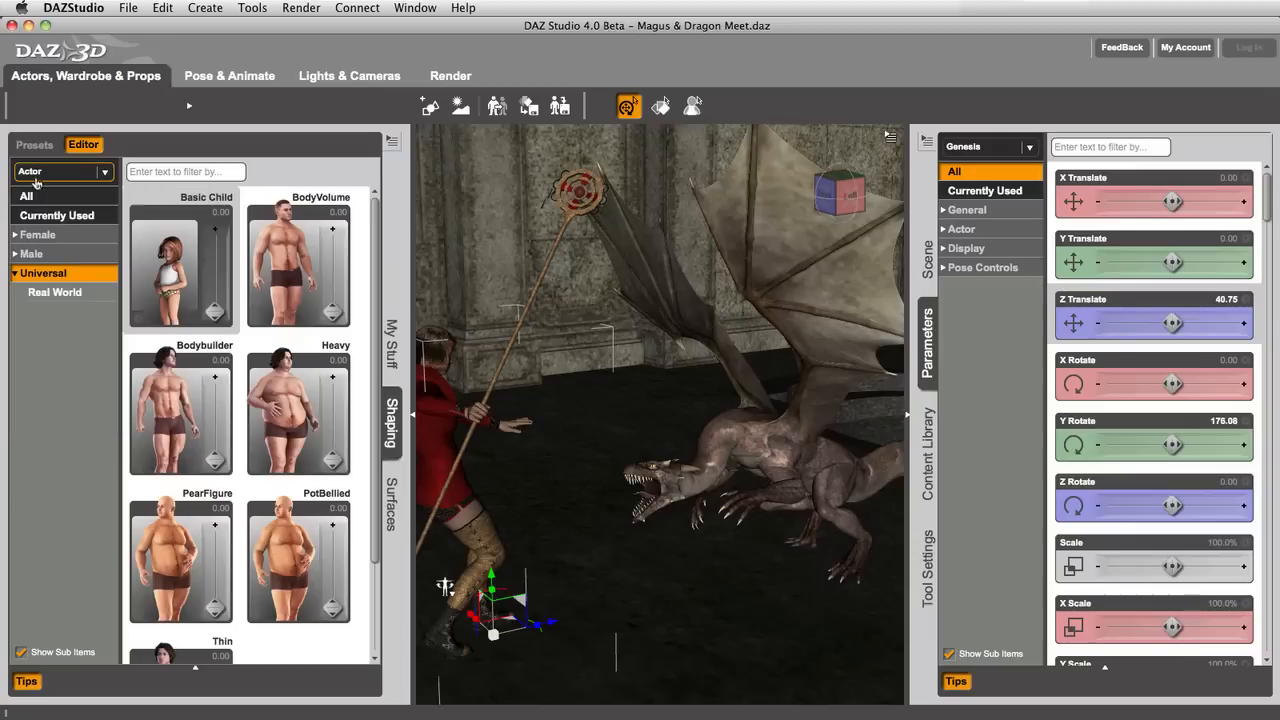
Step: Expand Actor and Lower Body in Parameters and compare them with the Lower Body region in the Shaping editor
click(943, 230)
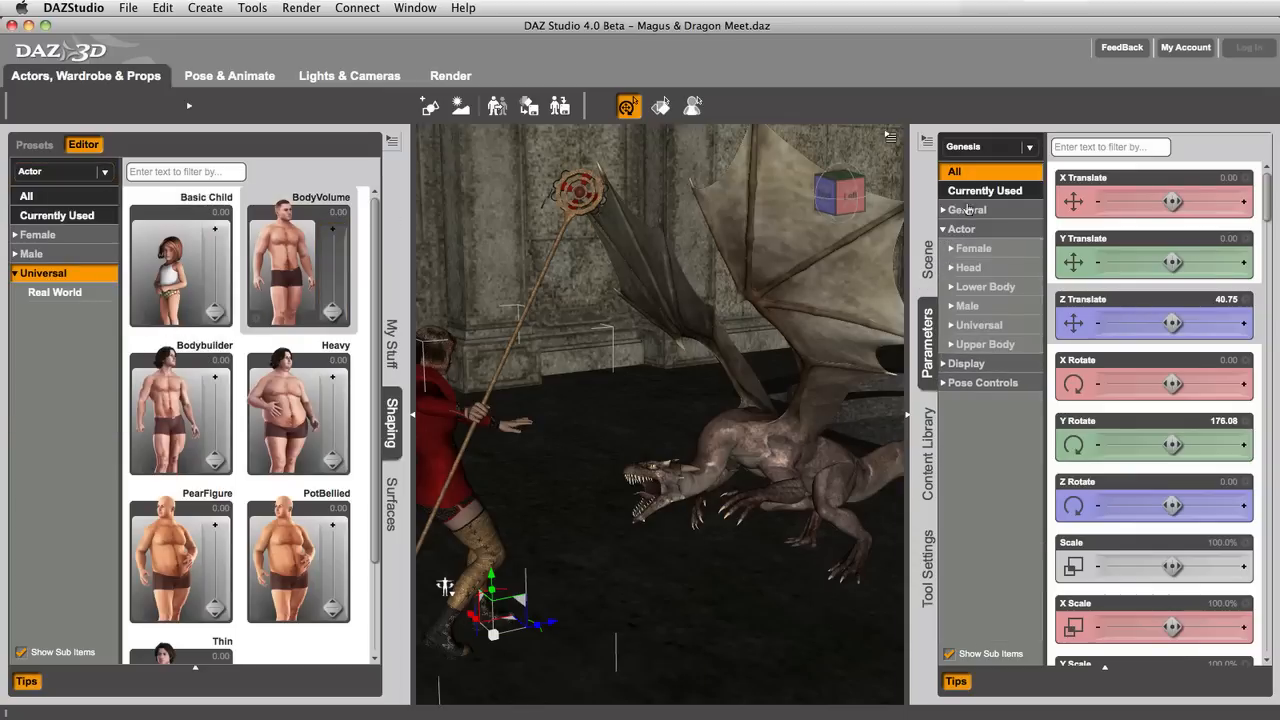
click(951, 288)
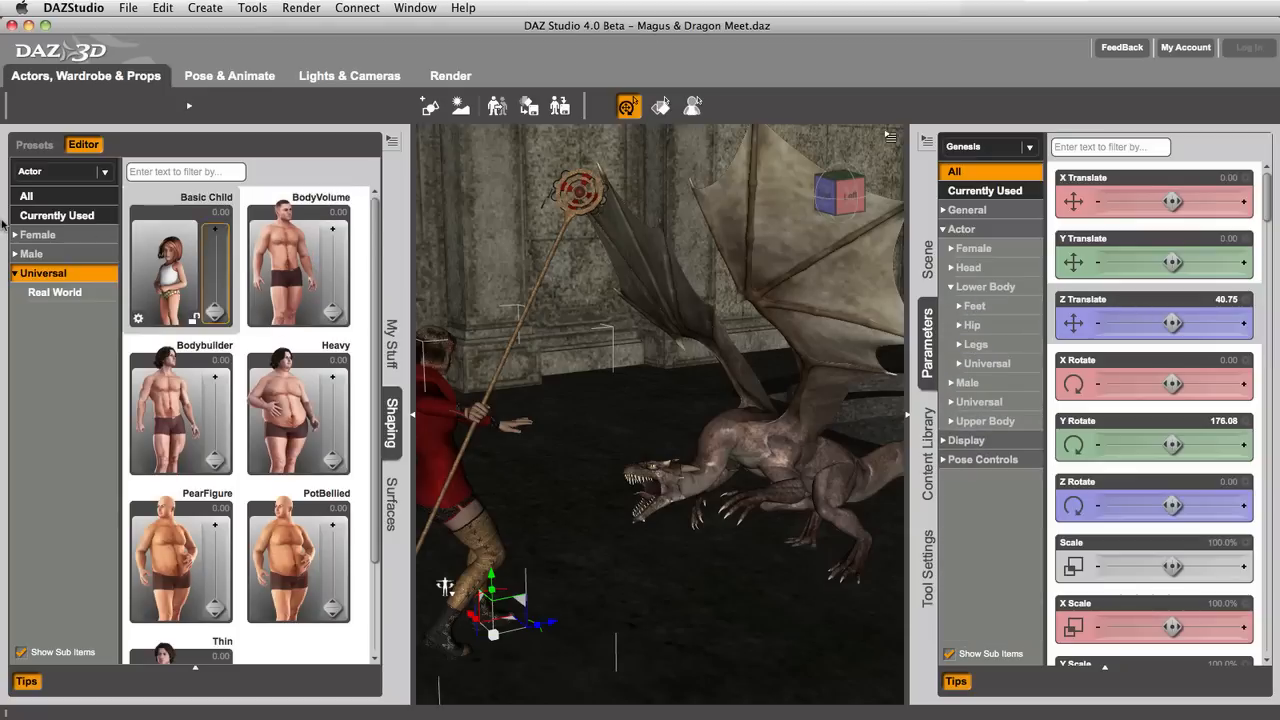
click(32, 172)
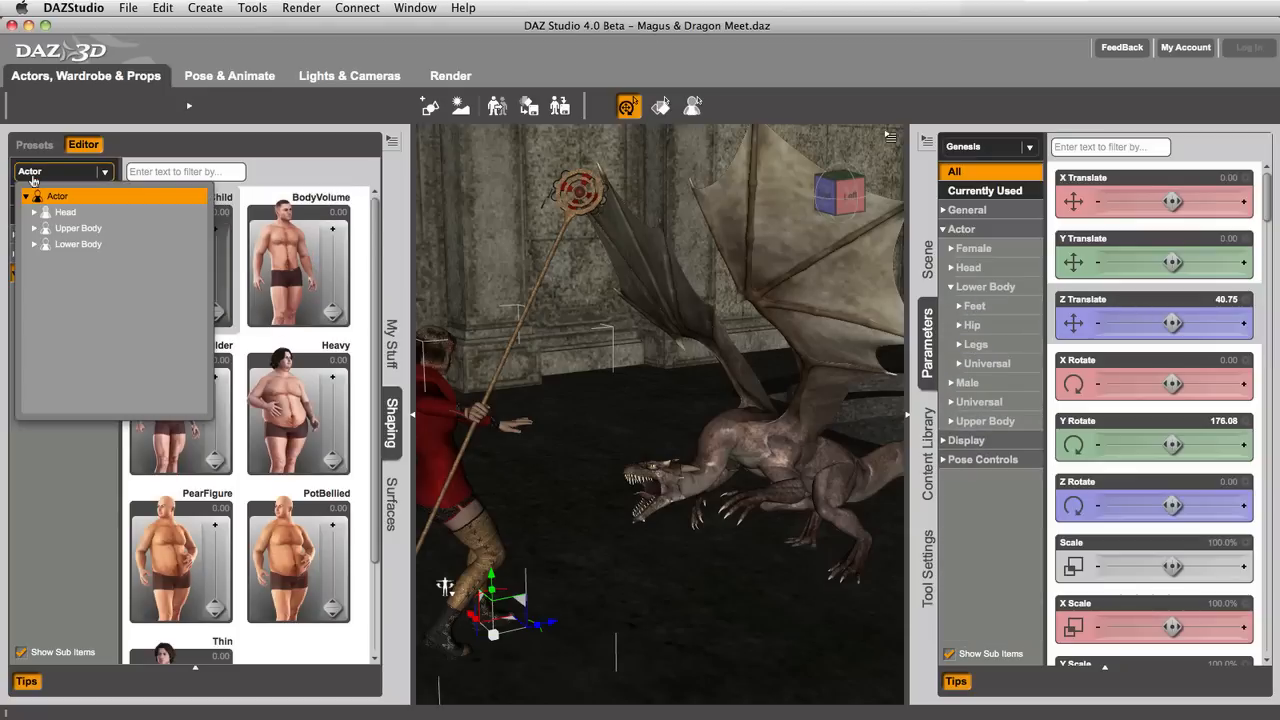
click(34, 245)
click(51, 401)
click(54, 380)
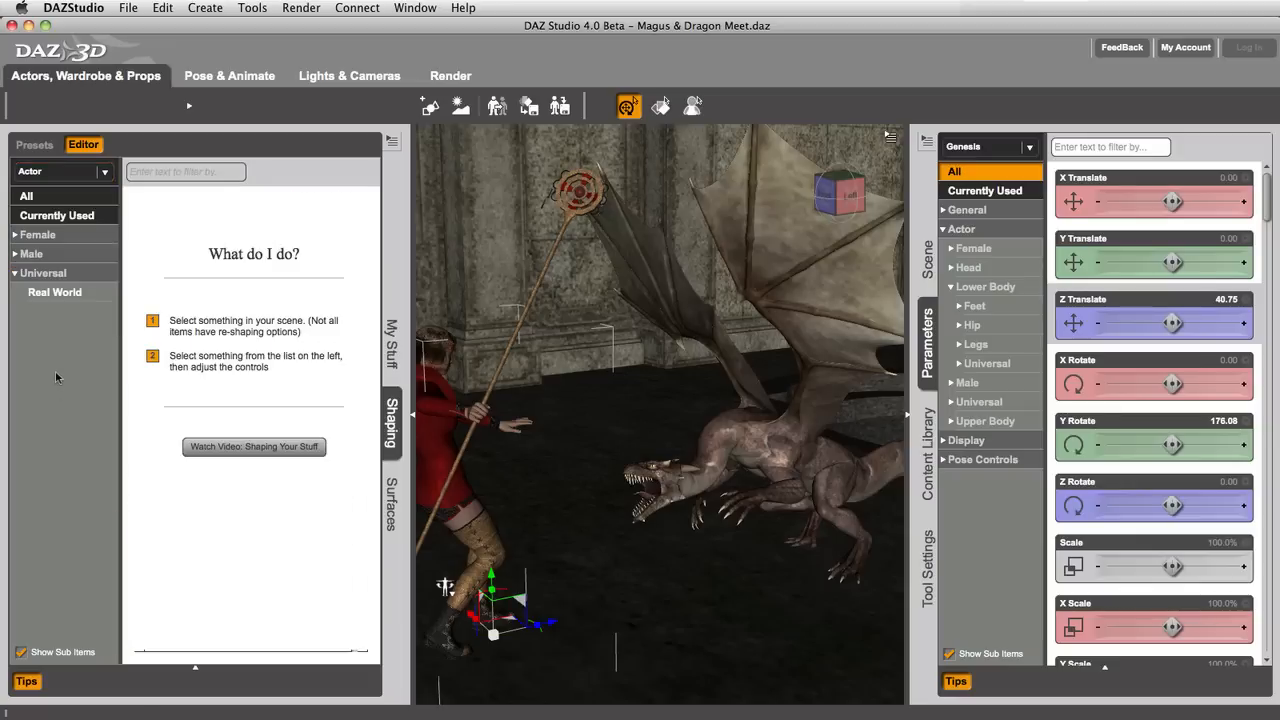
Step: Show the Universal shapes of the Genesis figure in both the Shaping editor and Parameters
click(50, 274)
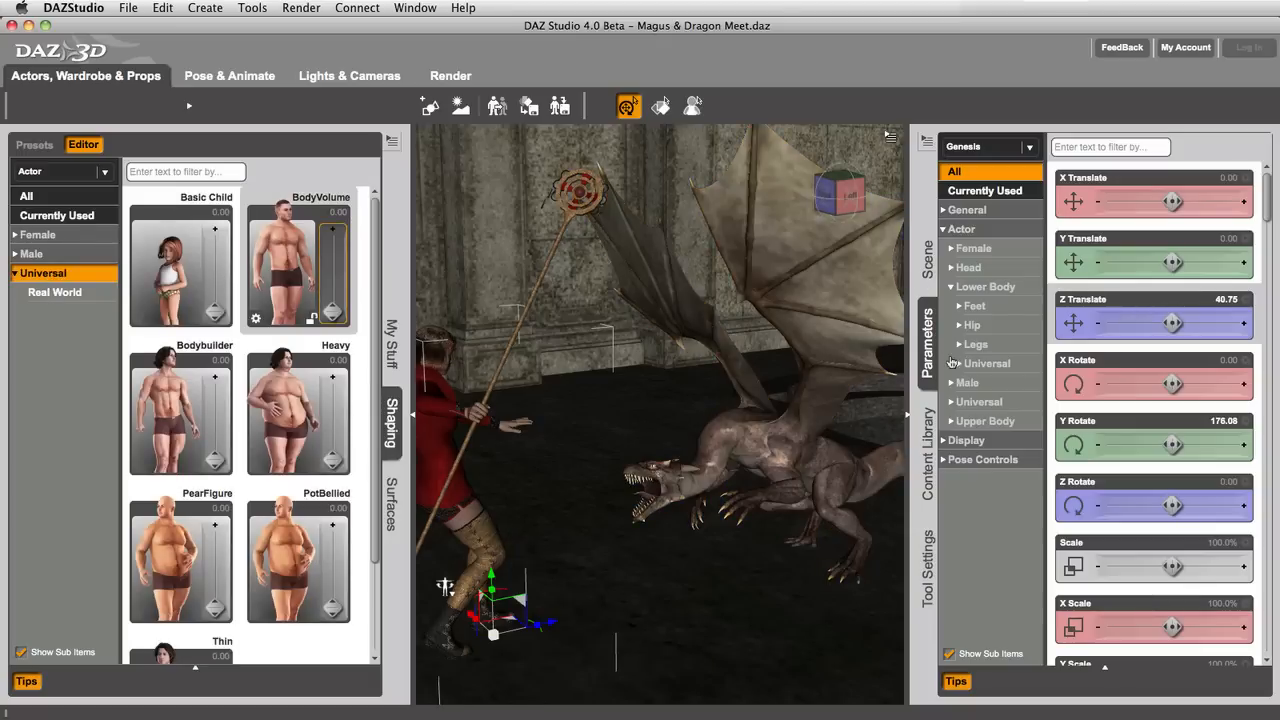
click(951, 287)
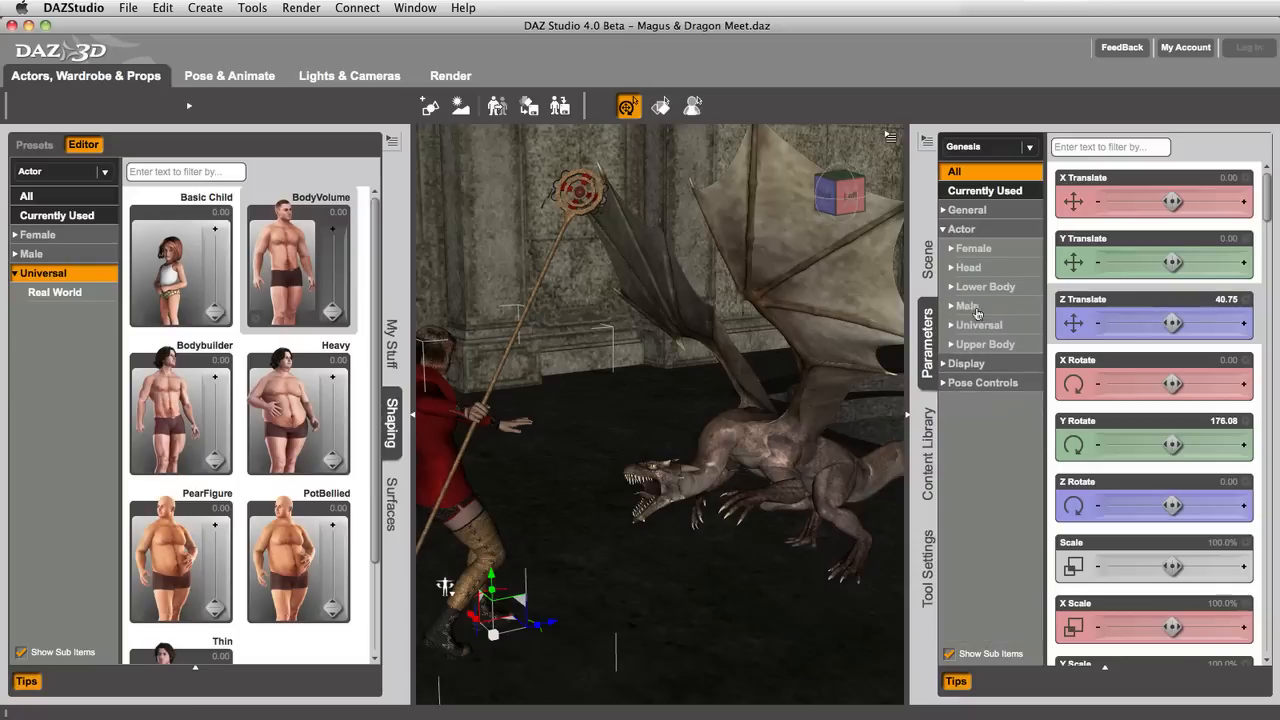
click(978, 326)
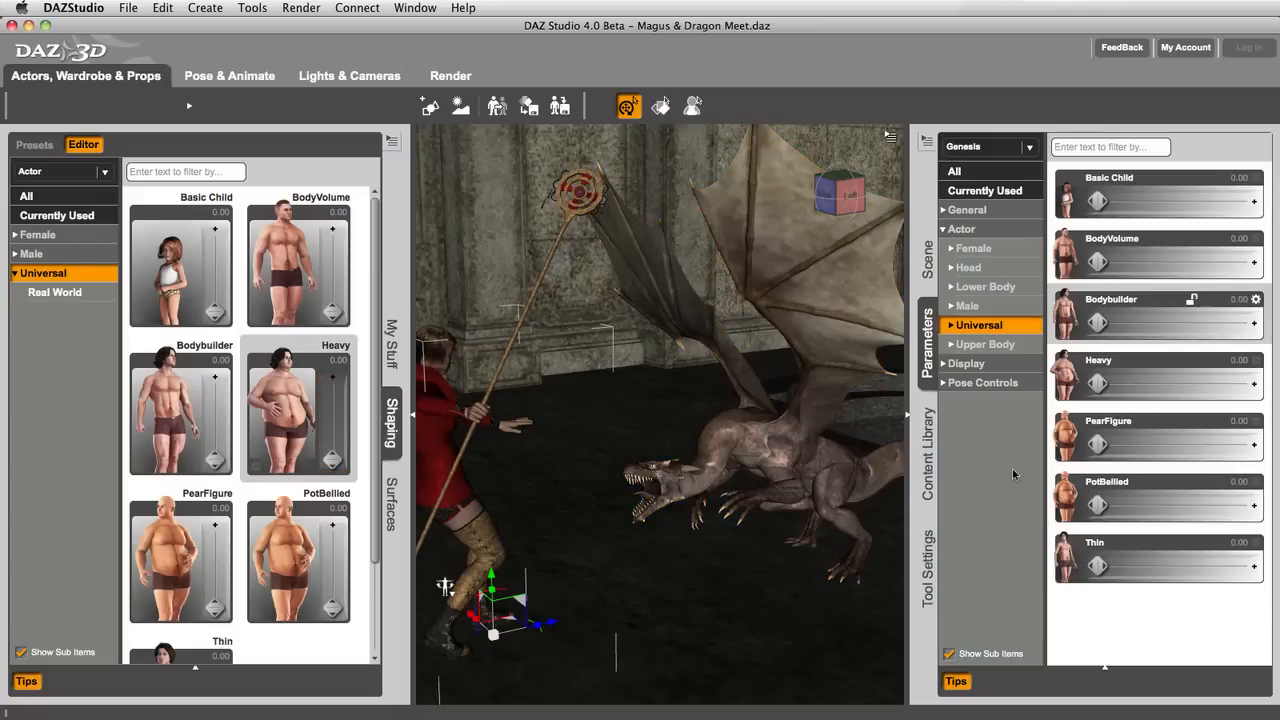
Step: Switch to the Pose & Animate activity and compare the General and Pose Controls groups between Posing and Parameters
click(200, 76)
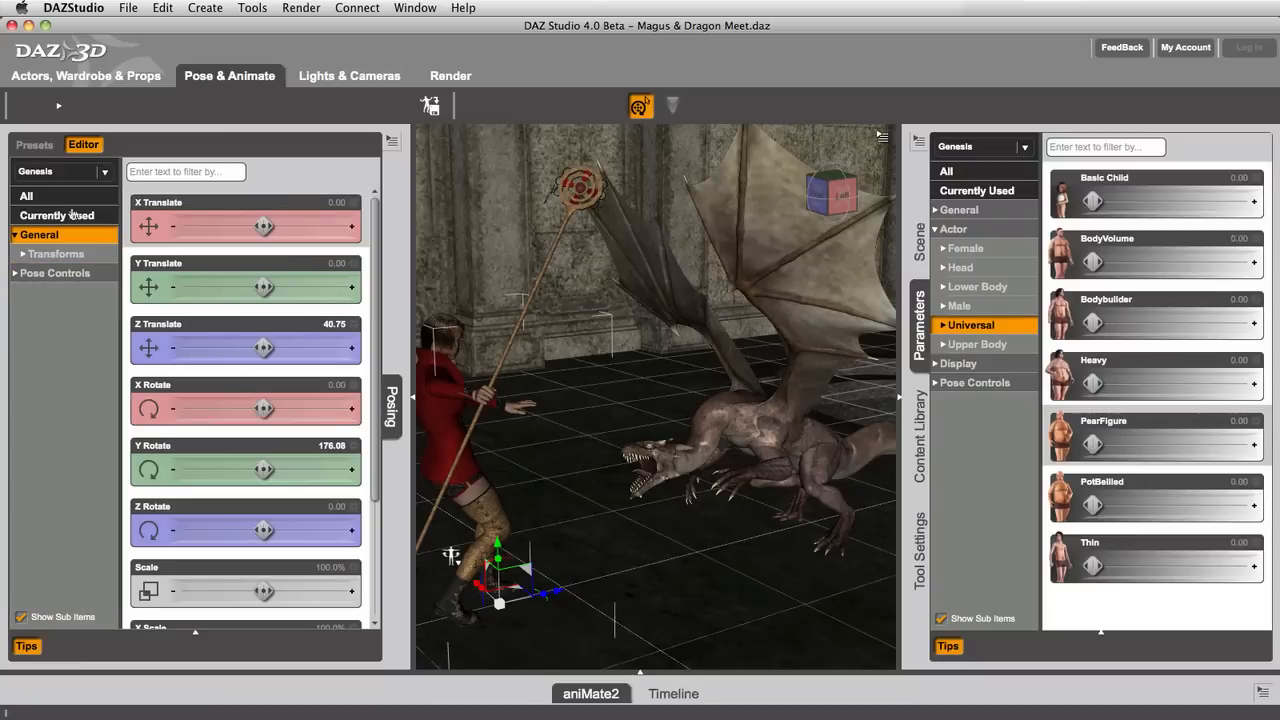
click(937, 233)
click(958, 210)
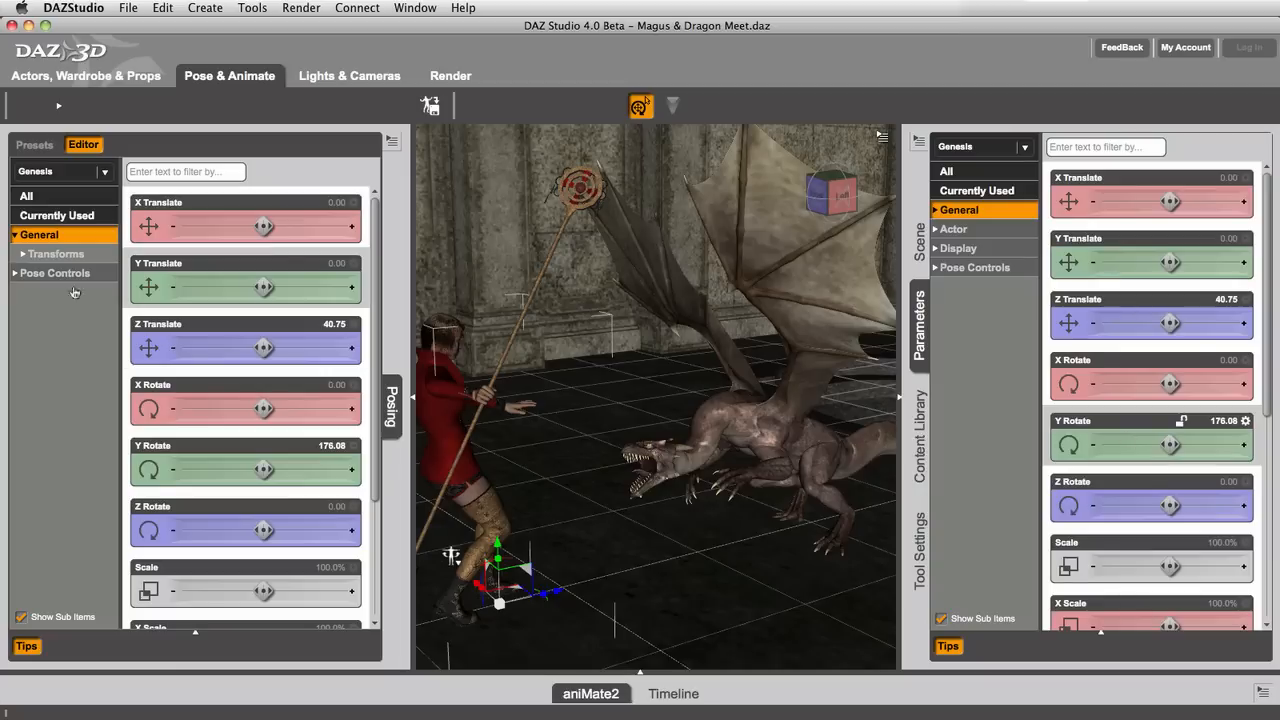
click(38, 279)
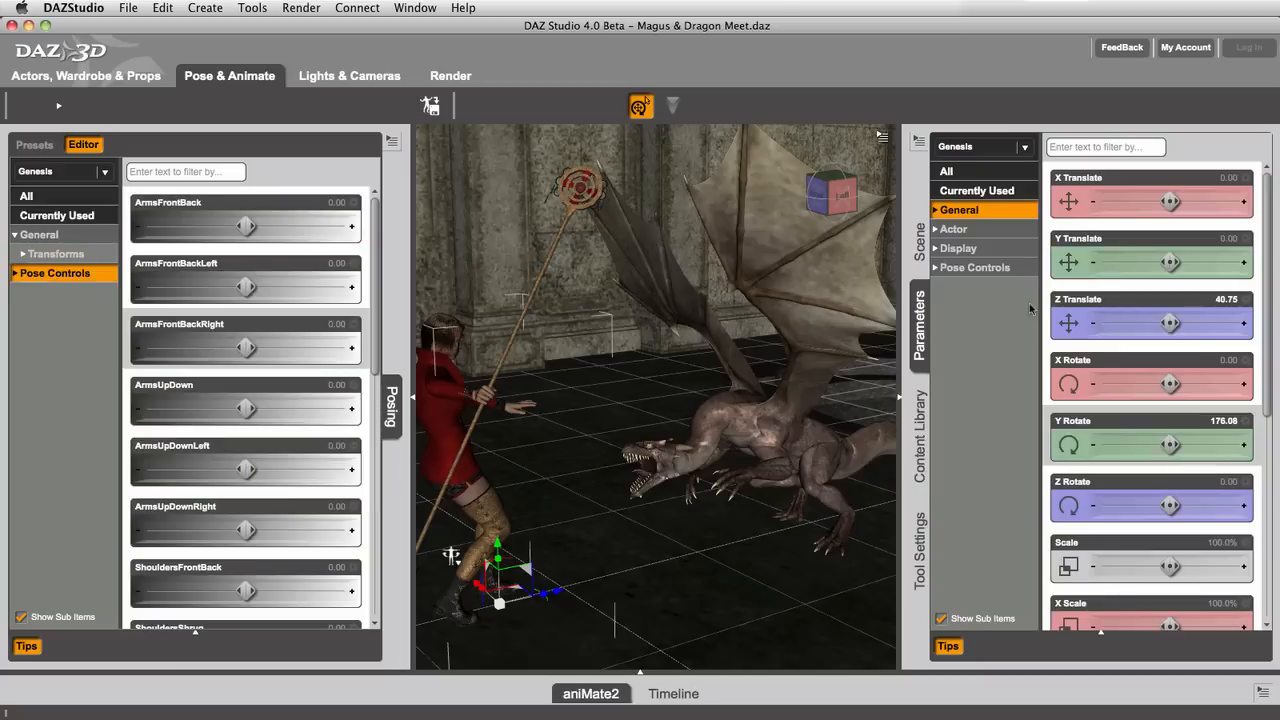
click(985, 268)
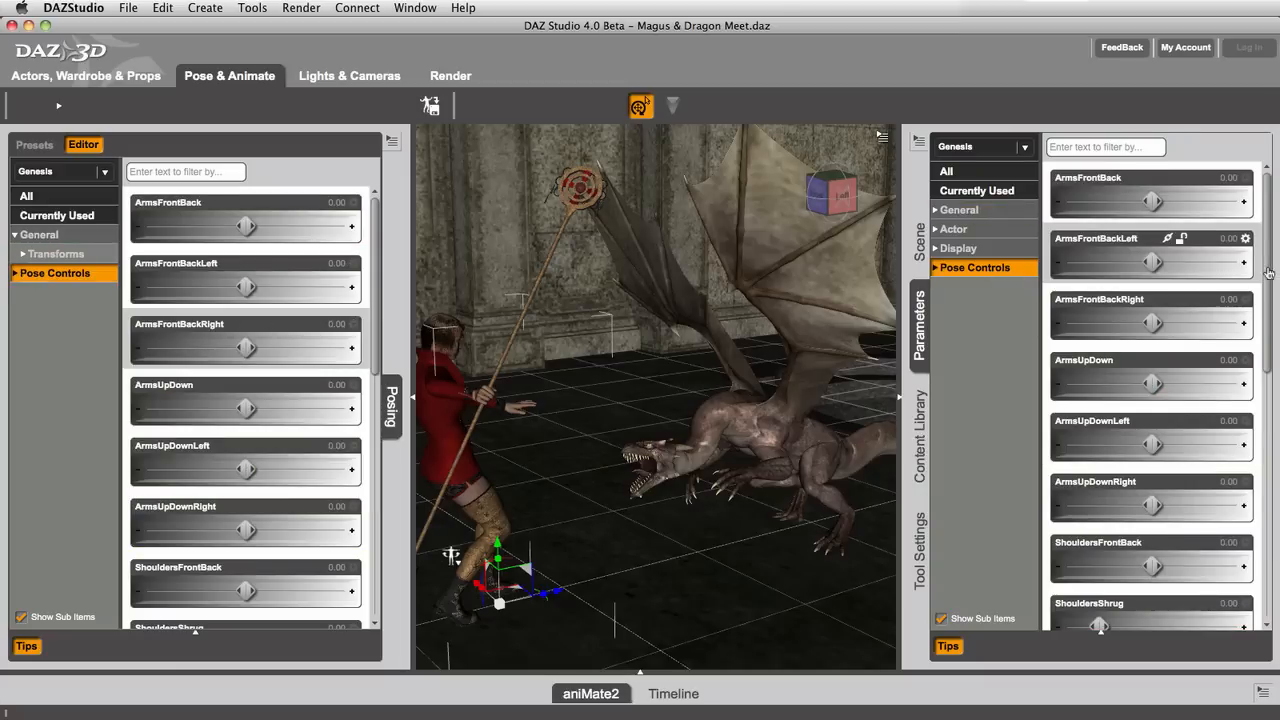
drag(1269, 272, 1273, 163)
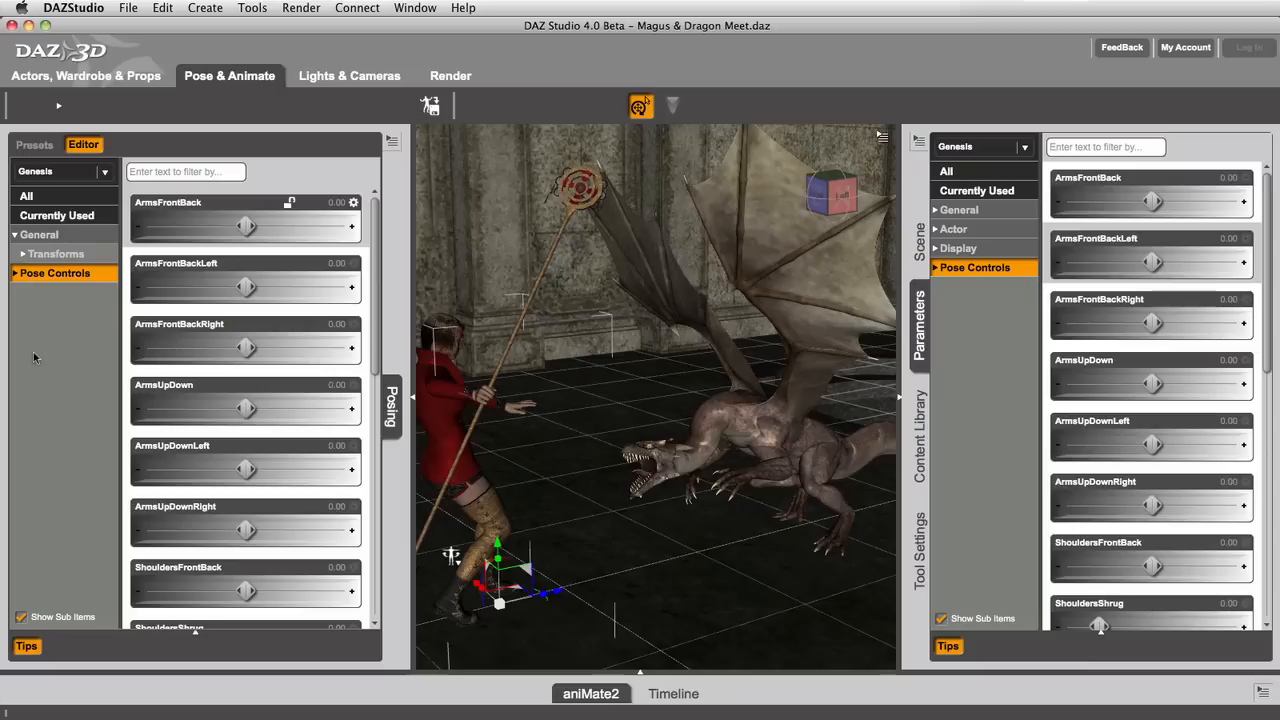
Step: Show the Actor parameters of the Genesis figure, check their subgroups, and collapse the Posing pane
click(953, 230)
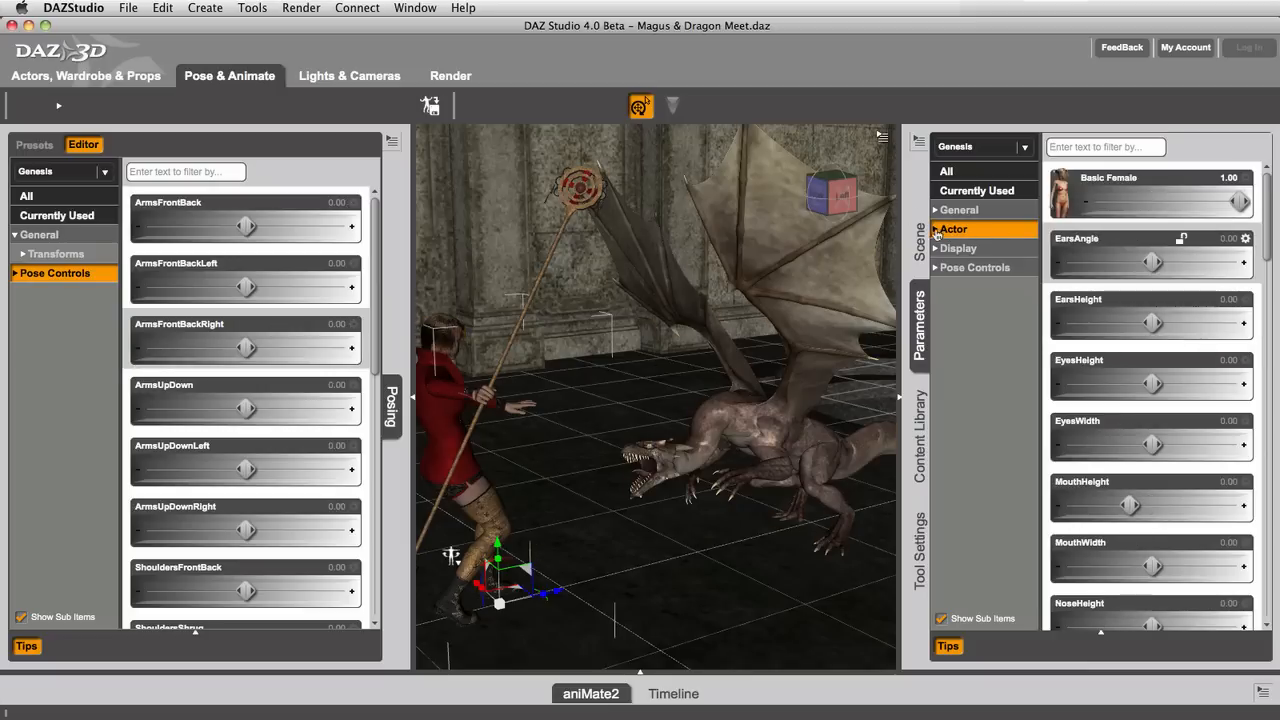
click(937, 232)
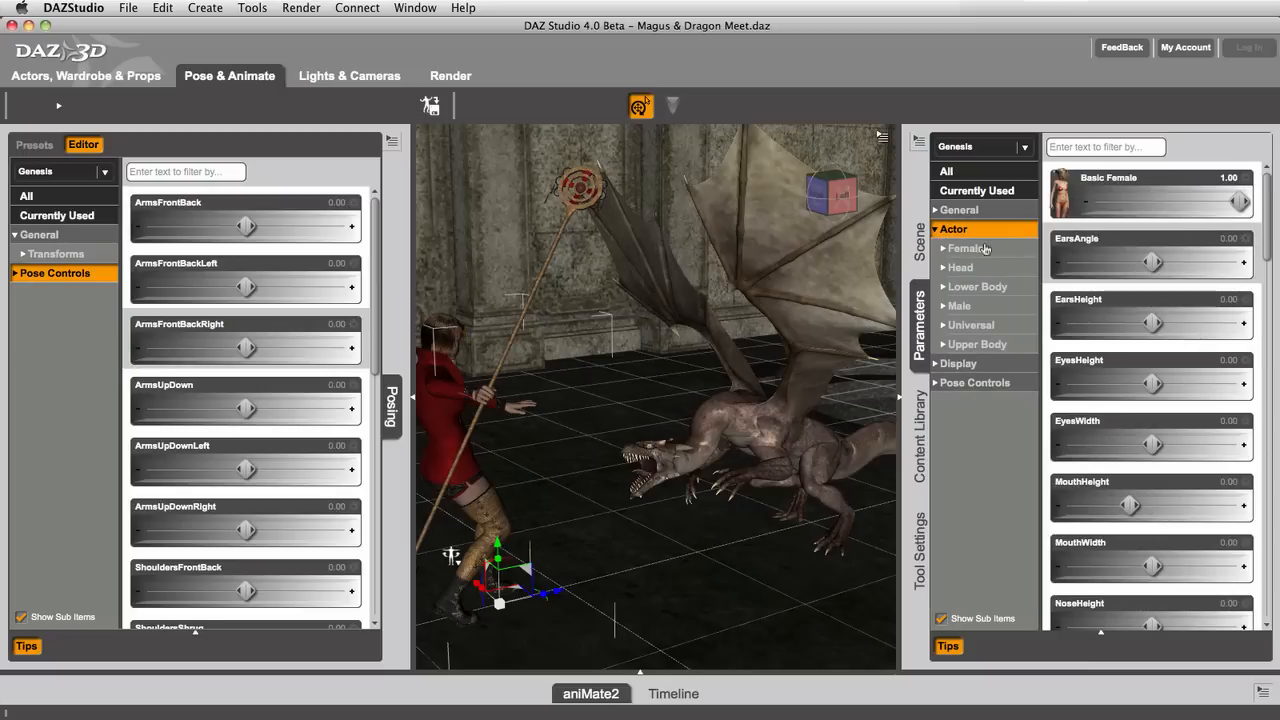
click(936, 230)
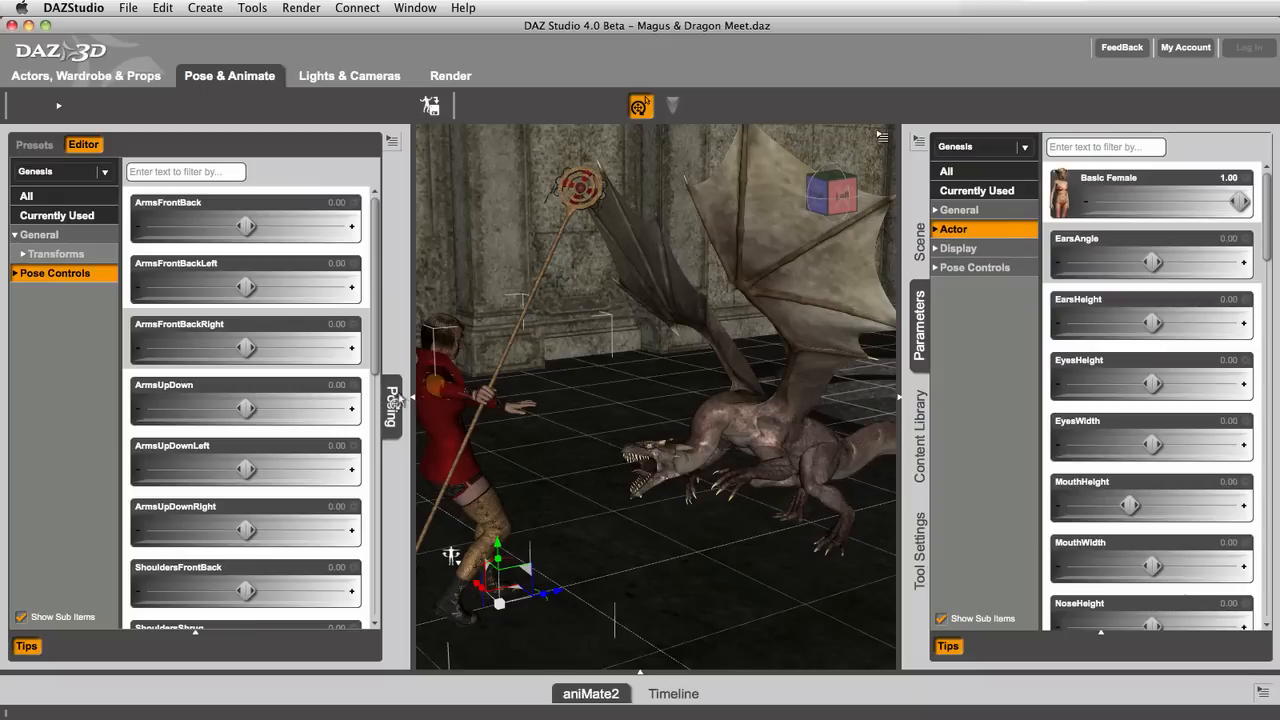
click(396, 401)
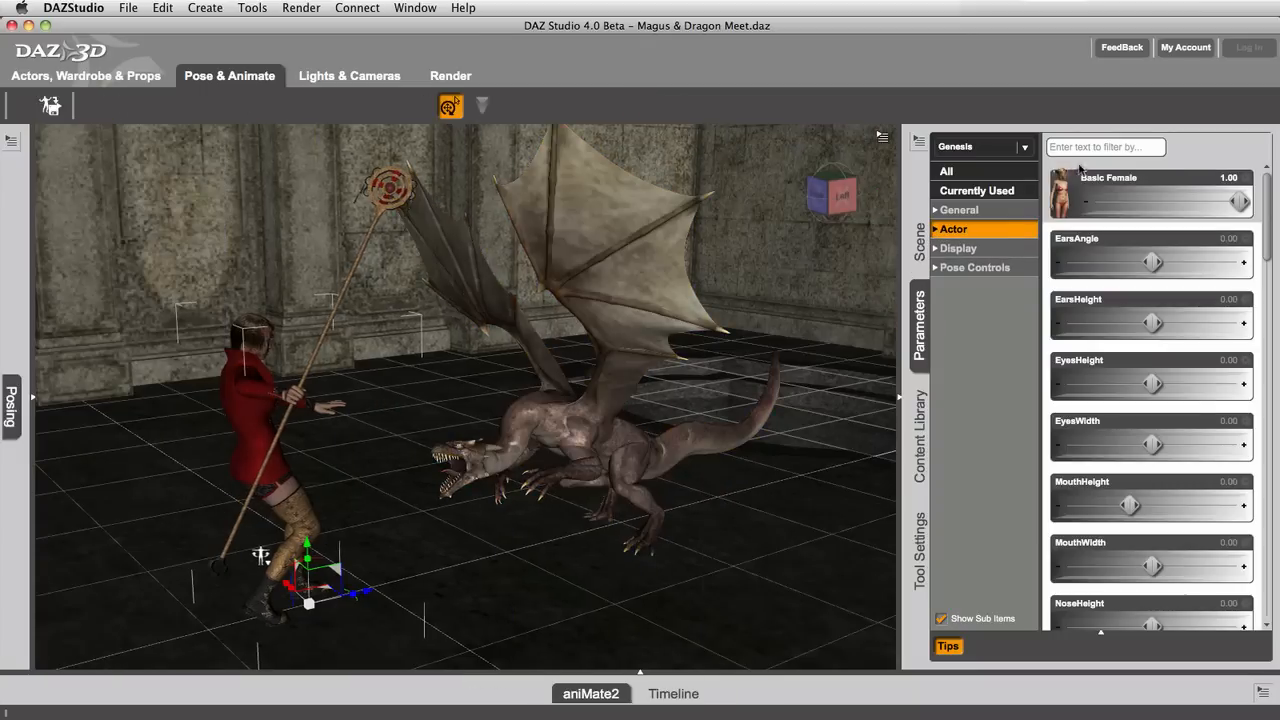
Step: Choose SubDragon as the object whose parameters are shown
click(1133, 148)
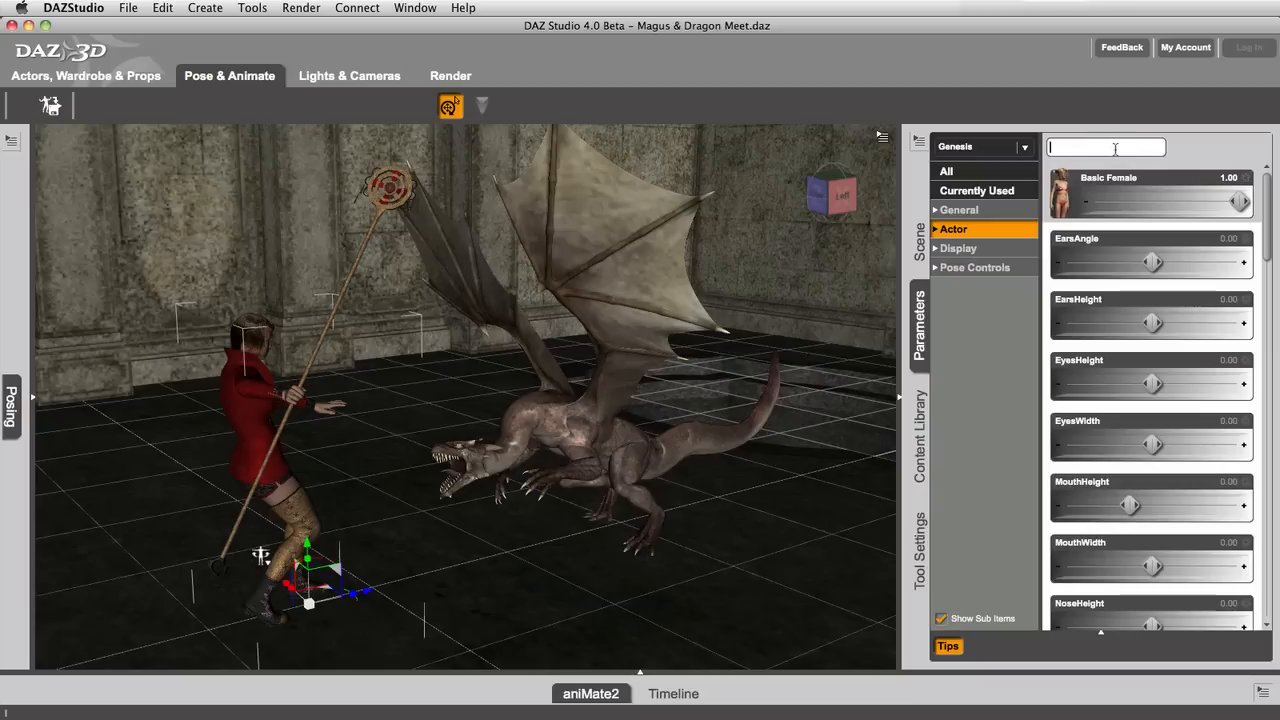
click(1025, 149)
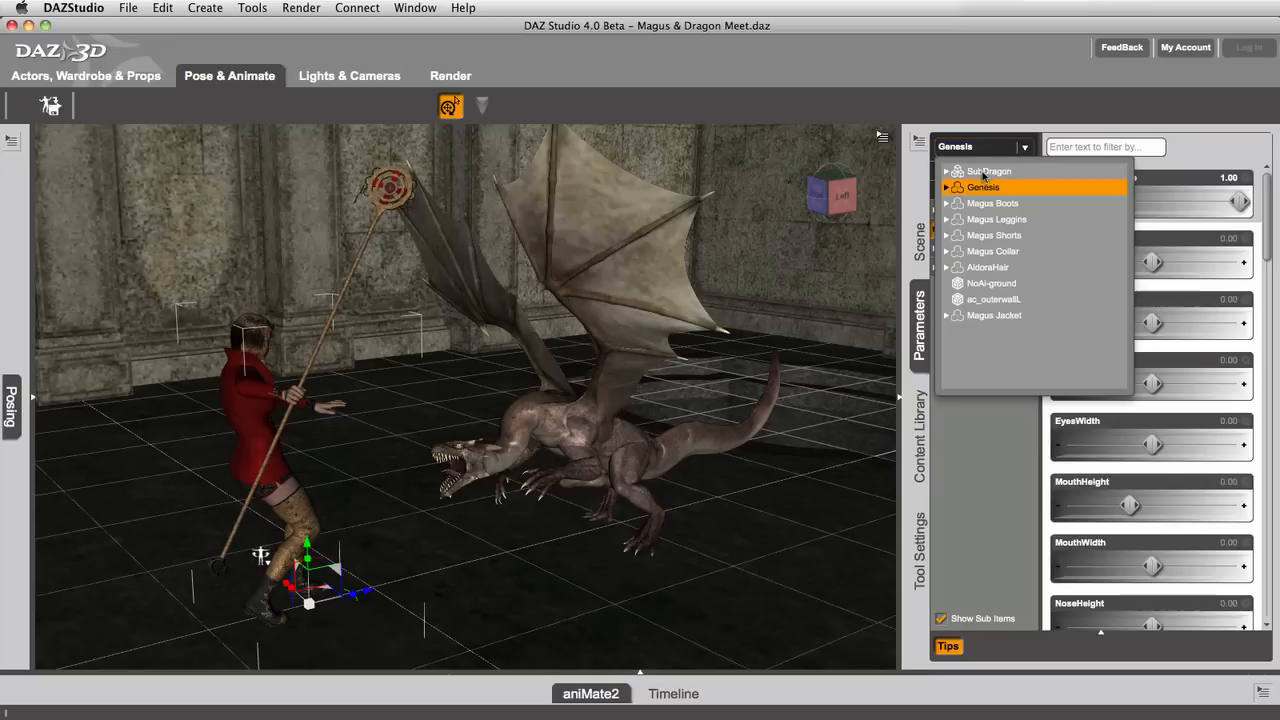
click(985, 172)
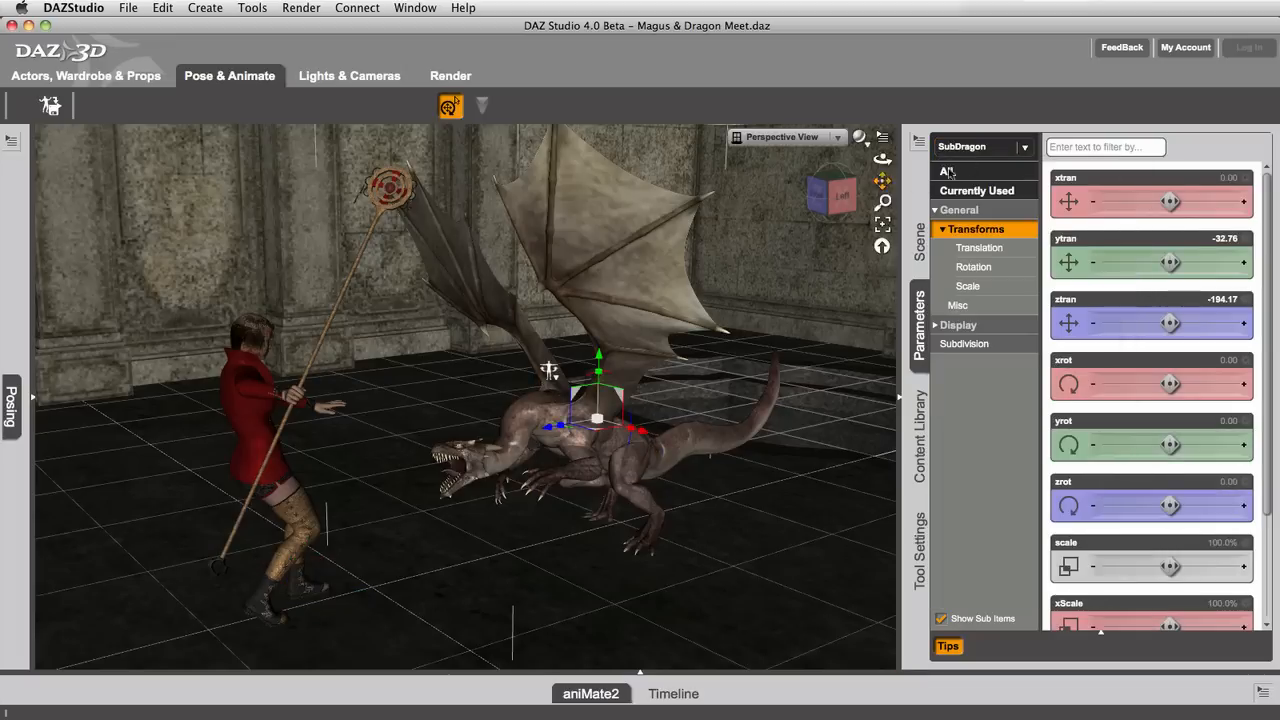
Step: Choose the head of the Genesis figure, under hip, abdomen, abdomen2, chest and neck, as the object whose parameters are shown
click(960, 147)
click(955, 188)
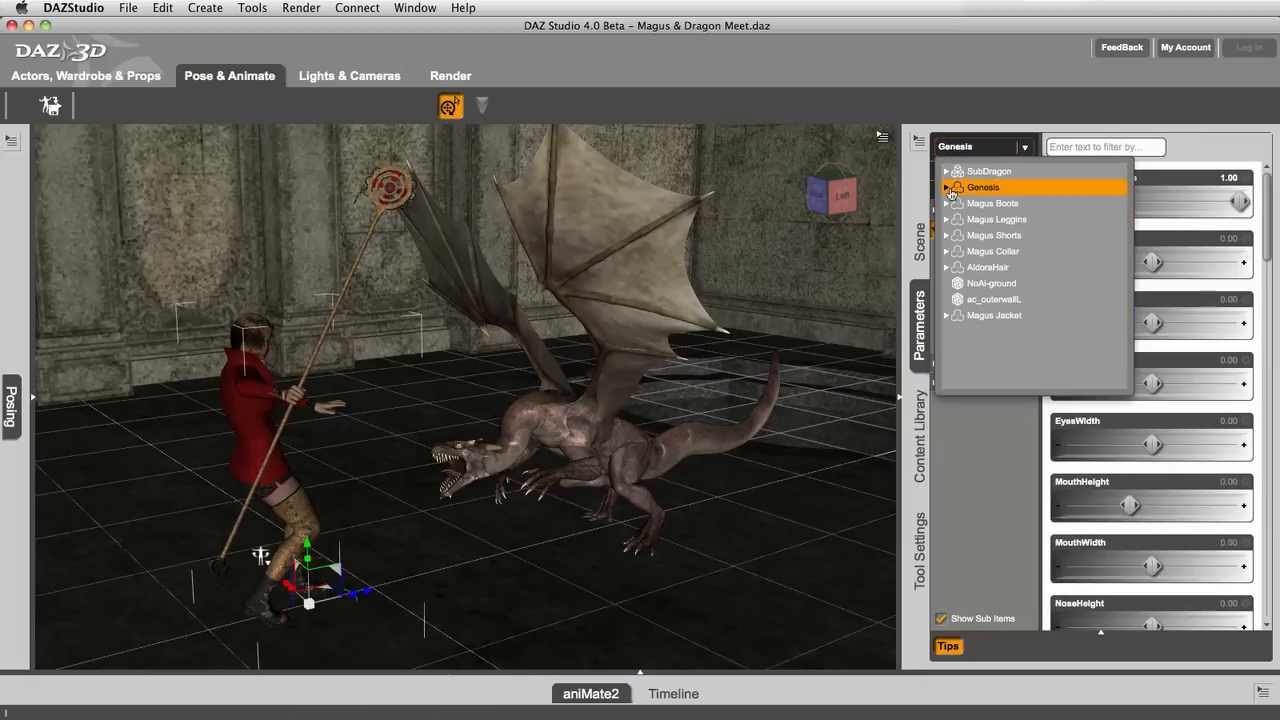
click(947, 188)
click(954, 203)
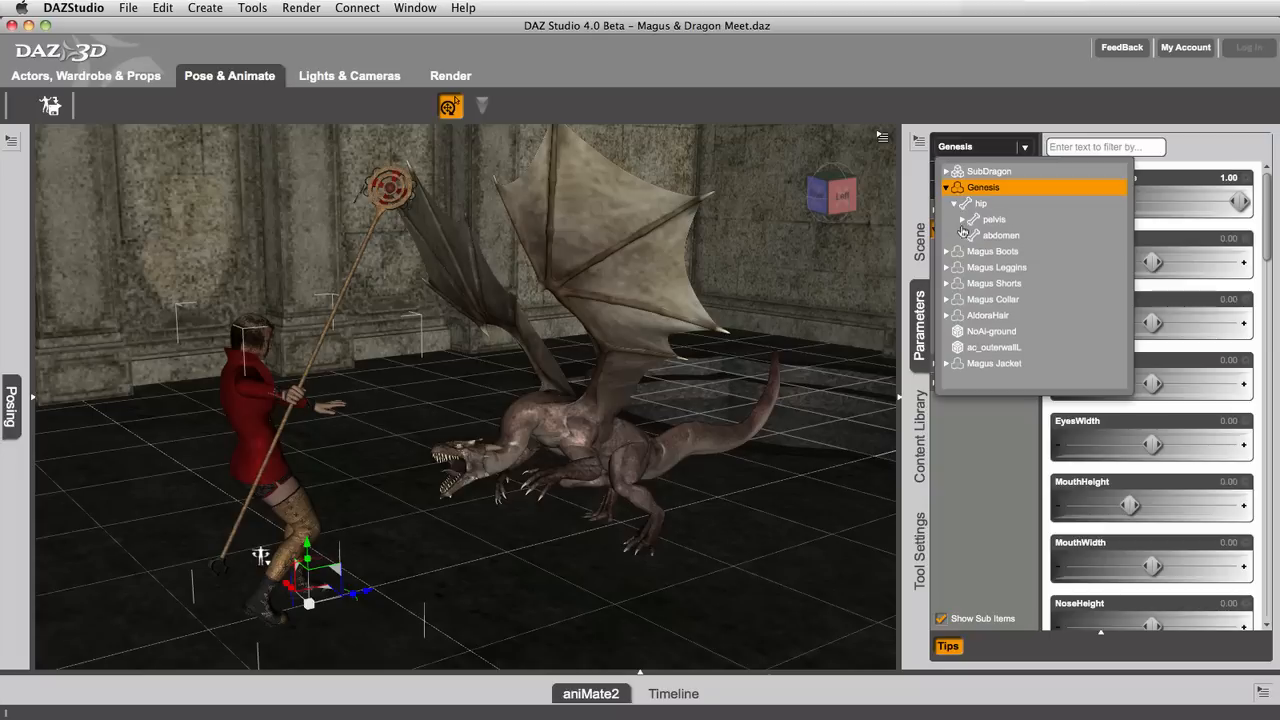
click(962, 235)
click(970, 251)
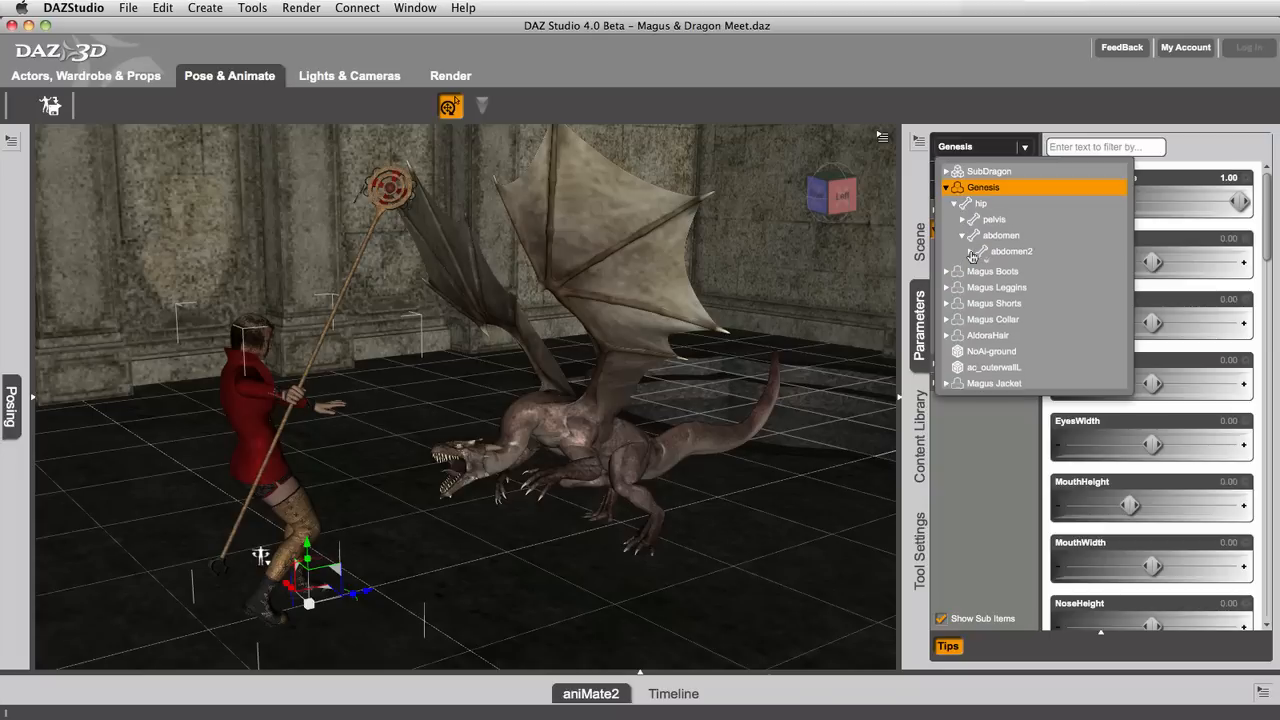
click(978, 267)
click(987, 284)
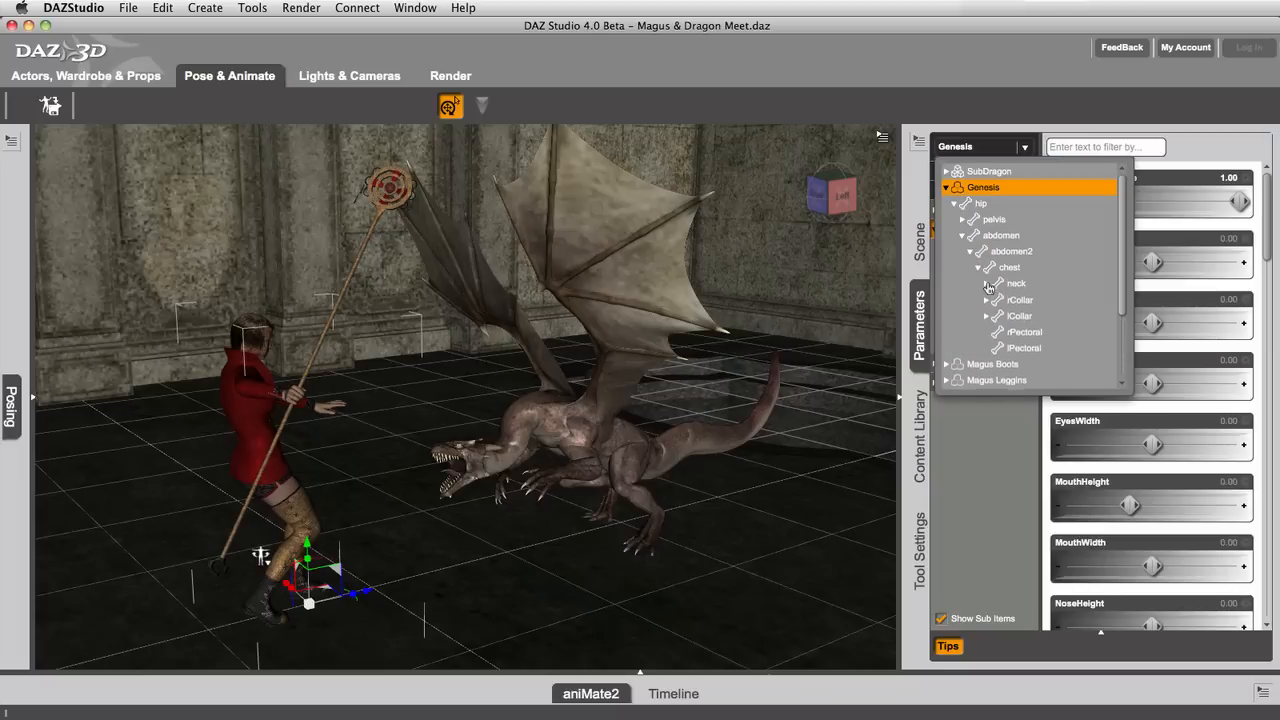
click(1024, 300)
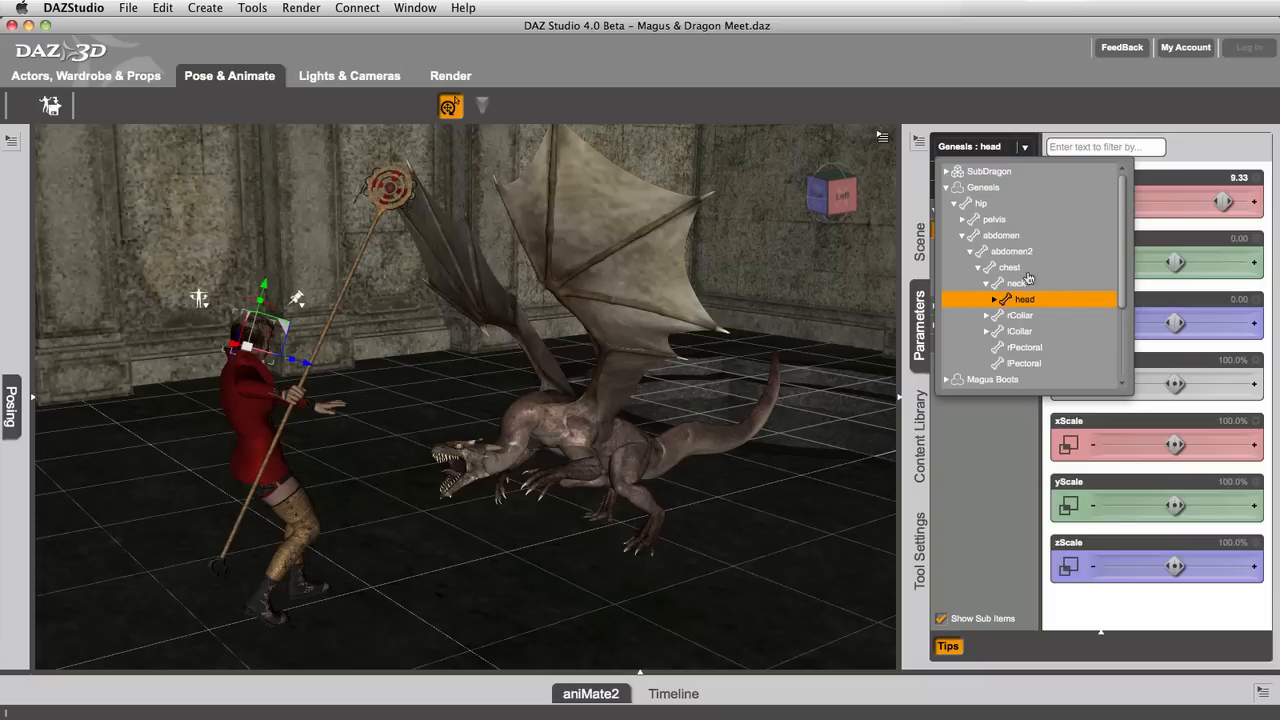
click(1139, 231)
Step: Show all parameters of the head, filter them by "side", and look through the matching sliders
click(1158, 148)
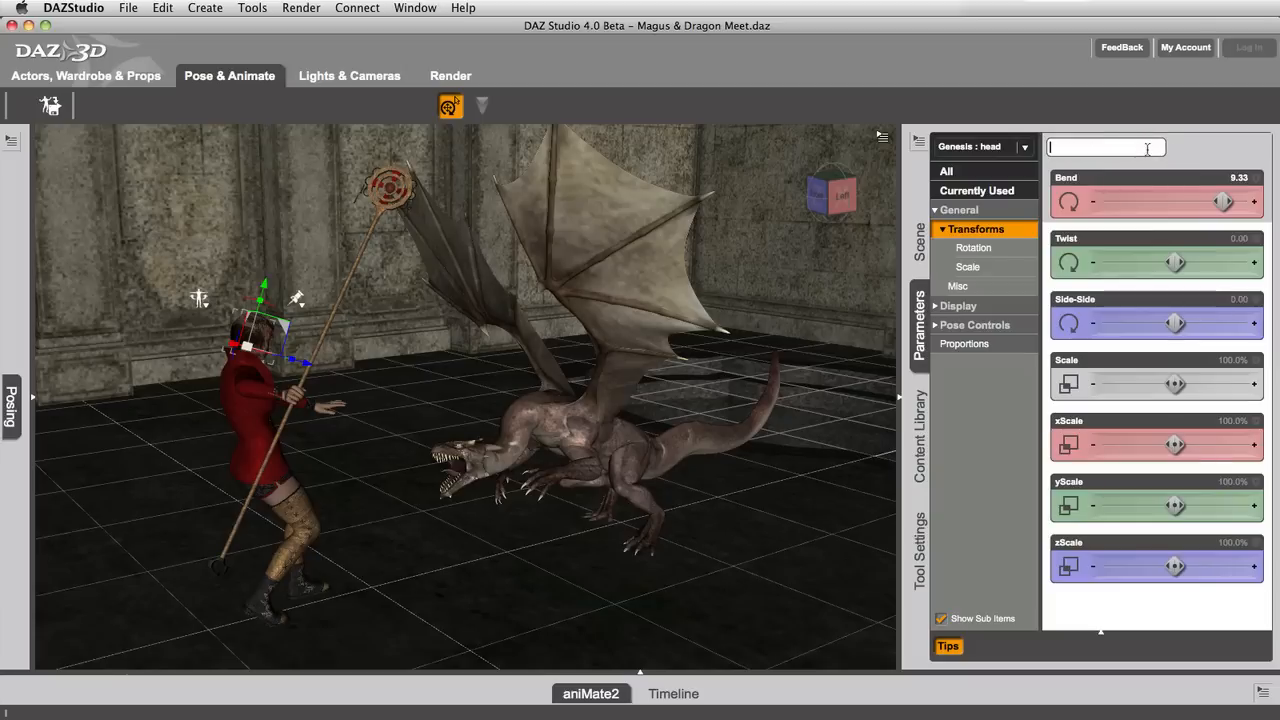
click(1005, 177)
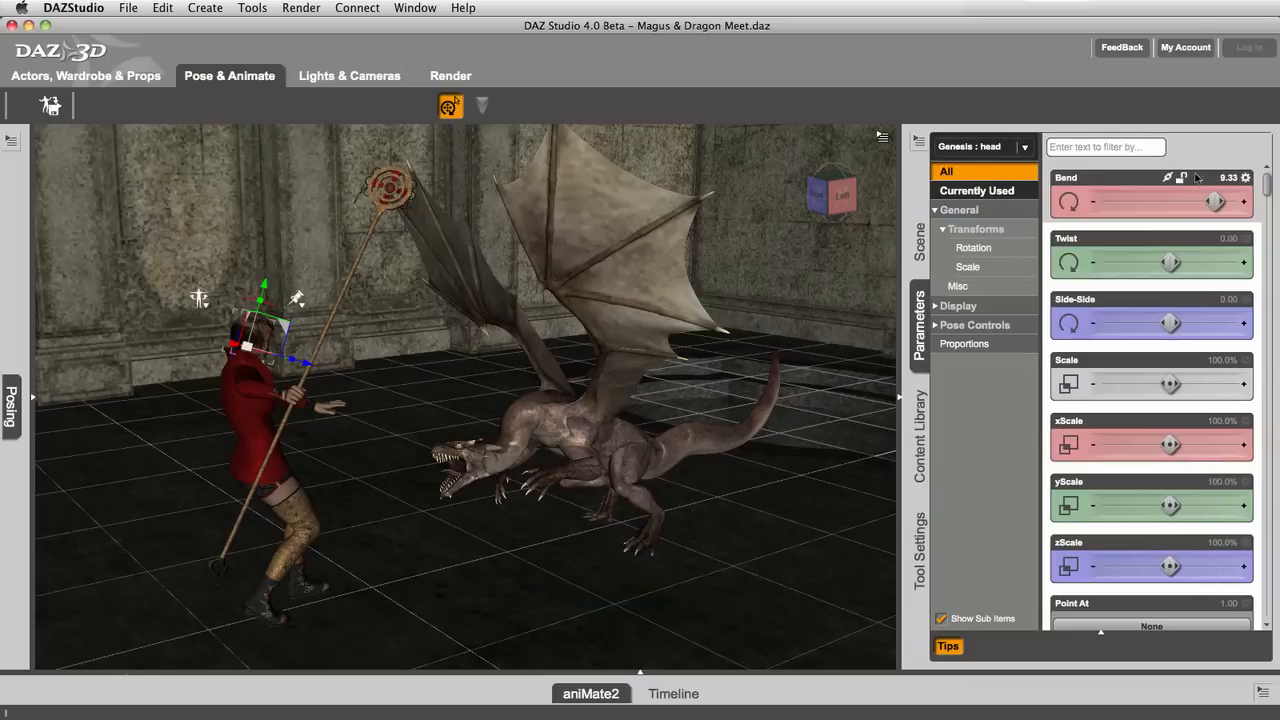
click(1129, 149)
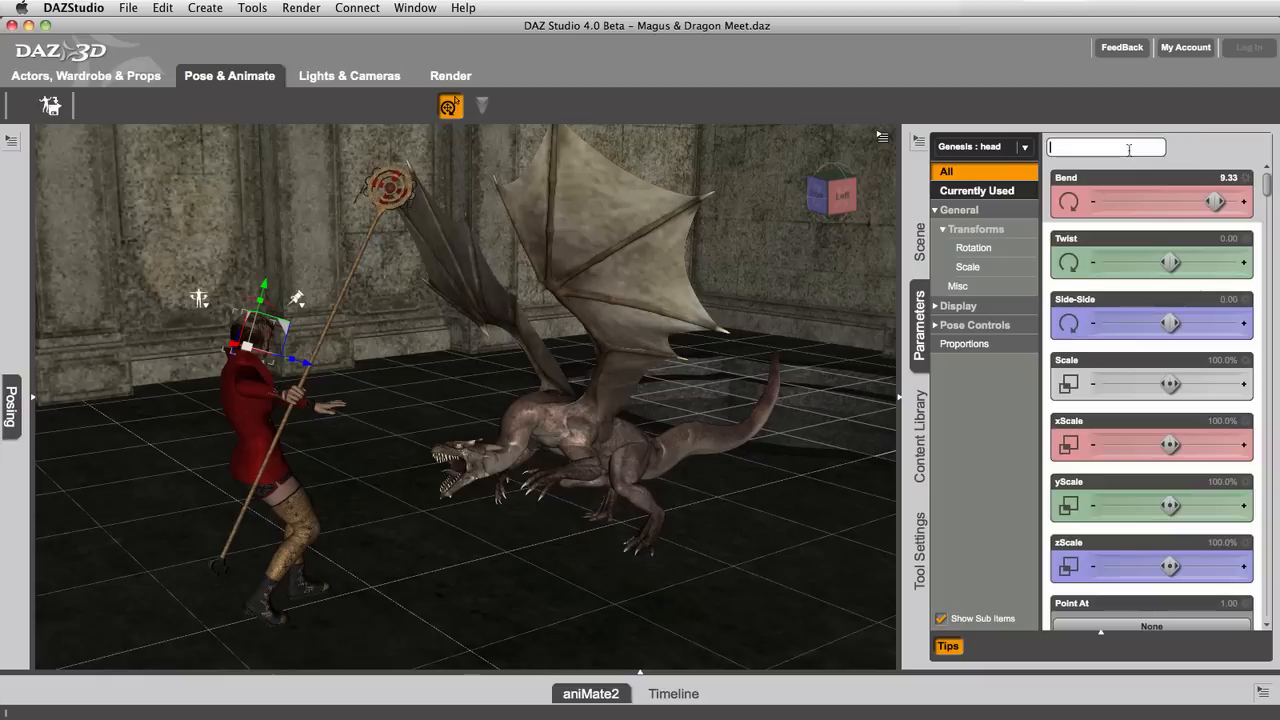
text(side)
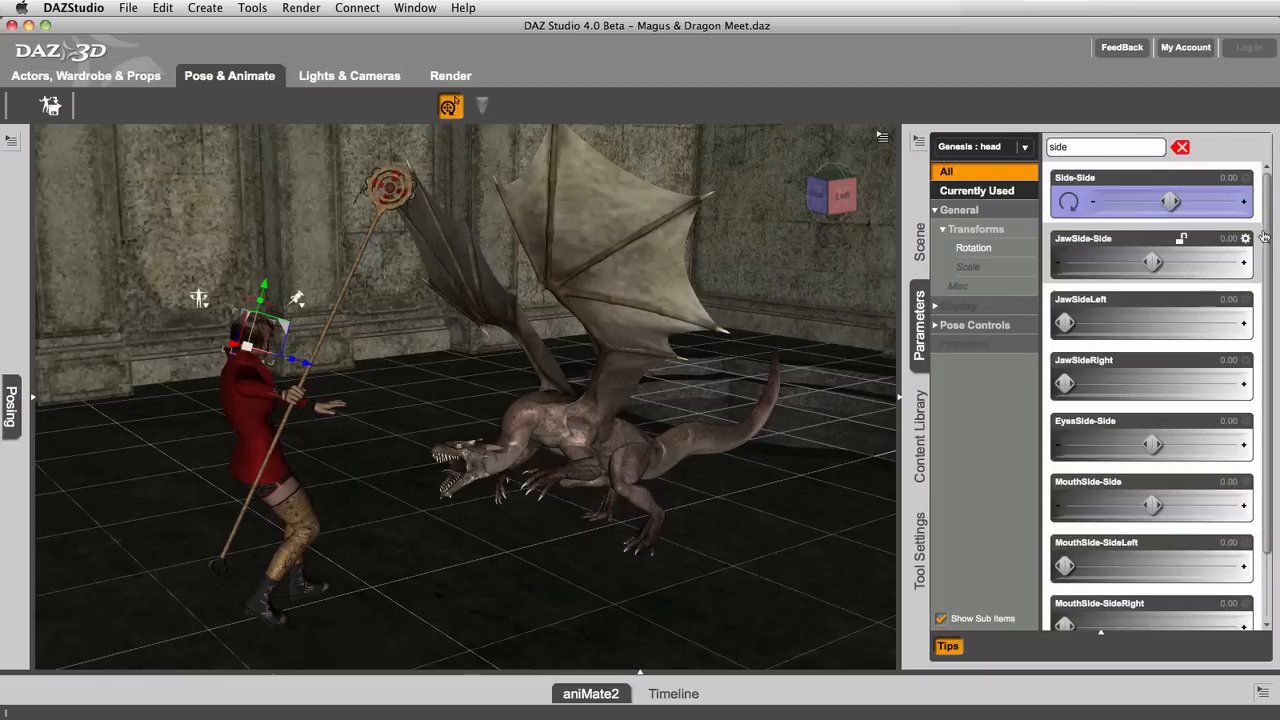
drag(1265, 236, 1268, 336)
scroll(1150, 300, up, 3)
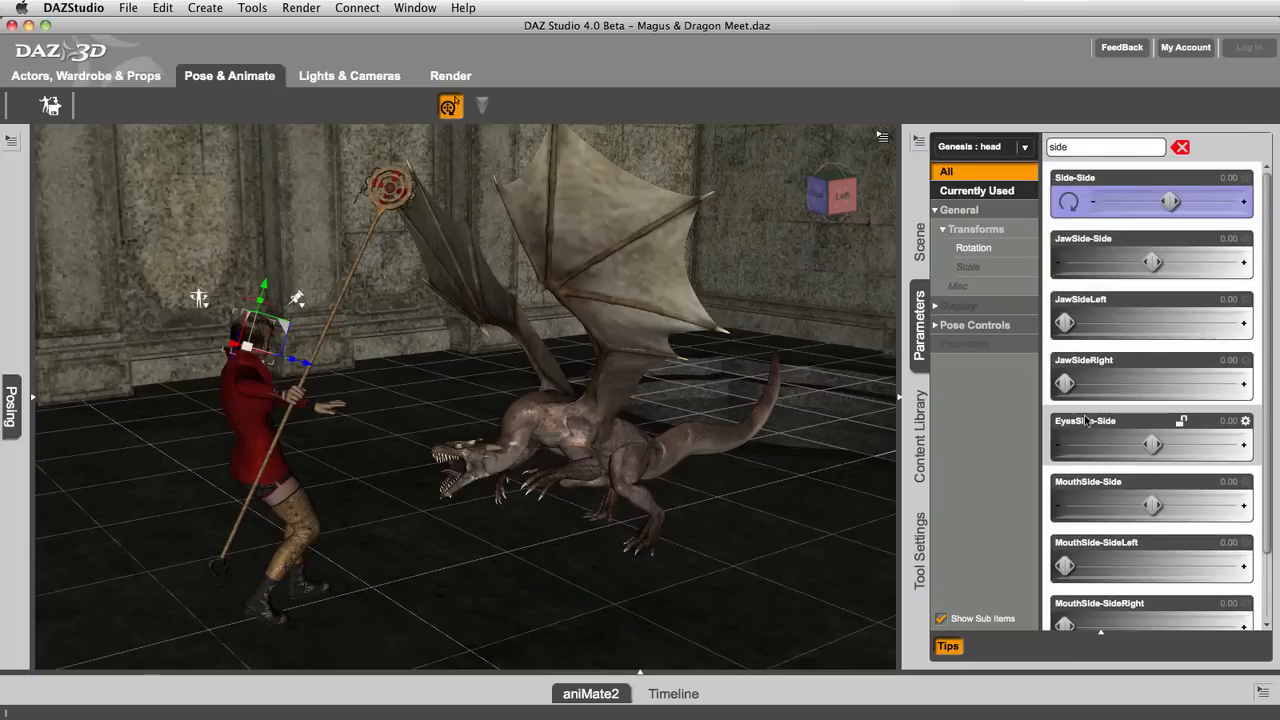
Step: Expand Pose Controls and its Head subgroup, and compare the filtered contents of Scale, Rotation and Transforms
click(936, 327)
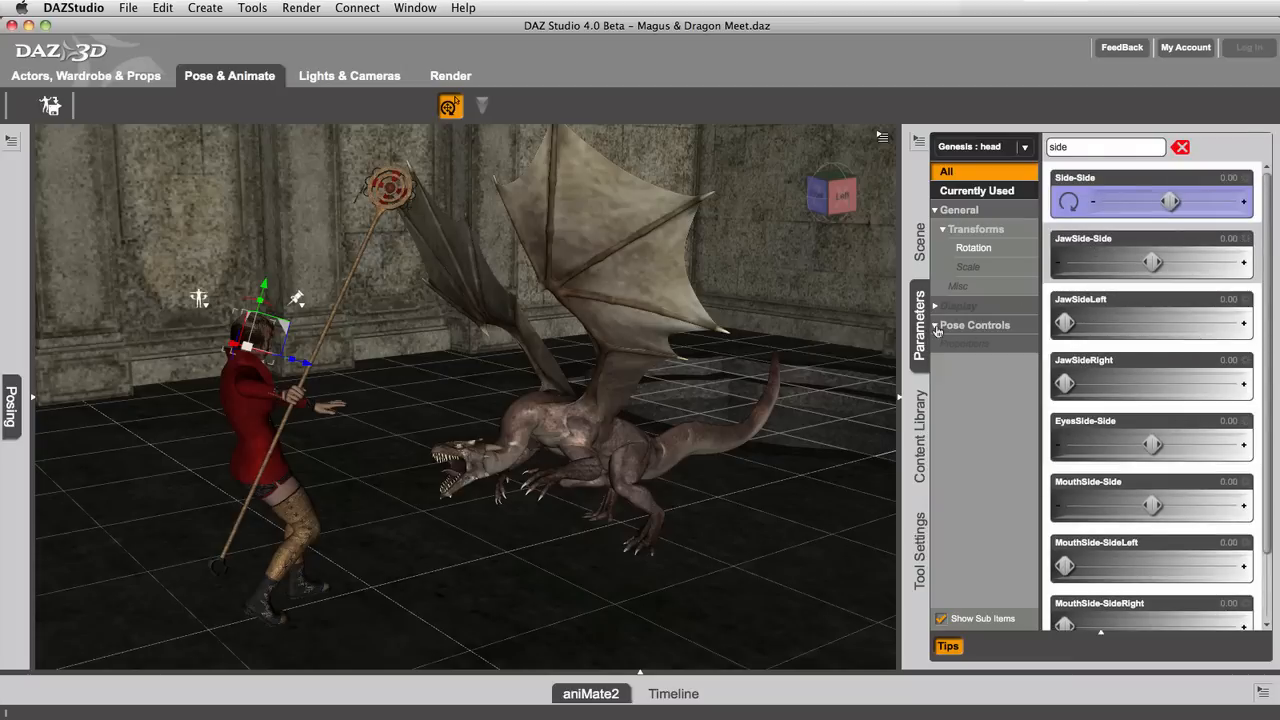
click(943, 345)
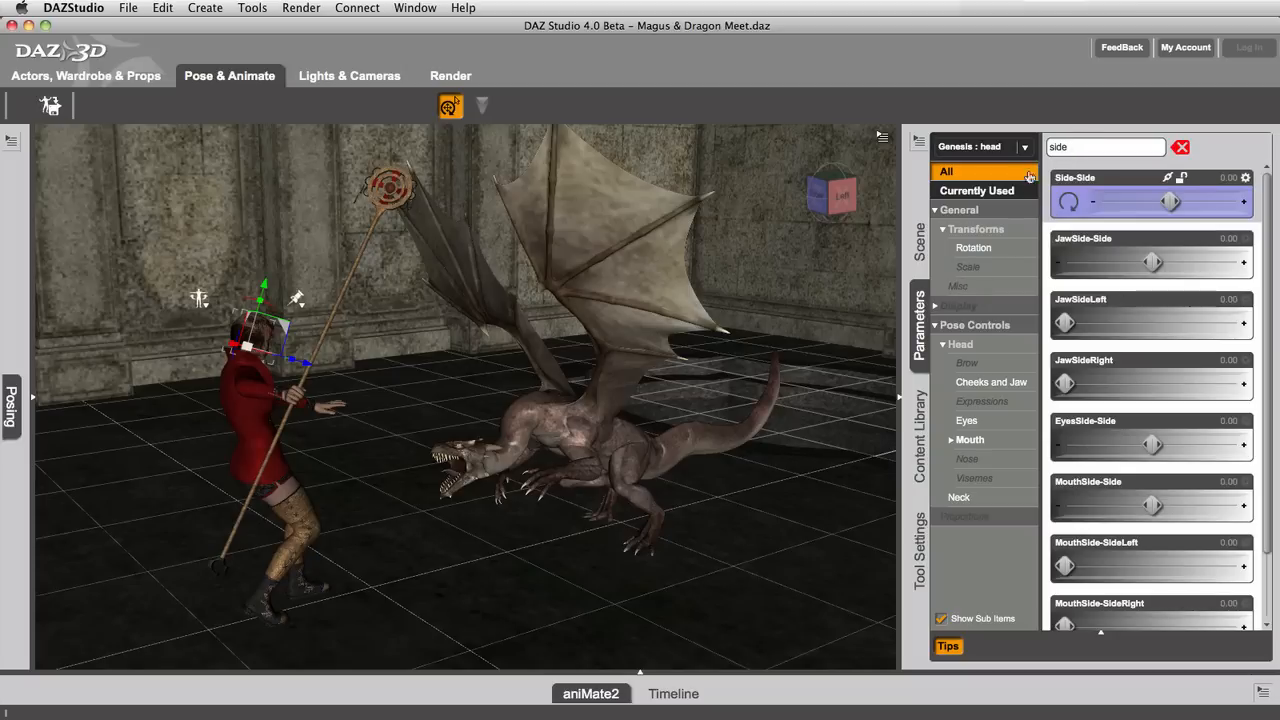
click(977, 269)
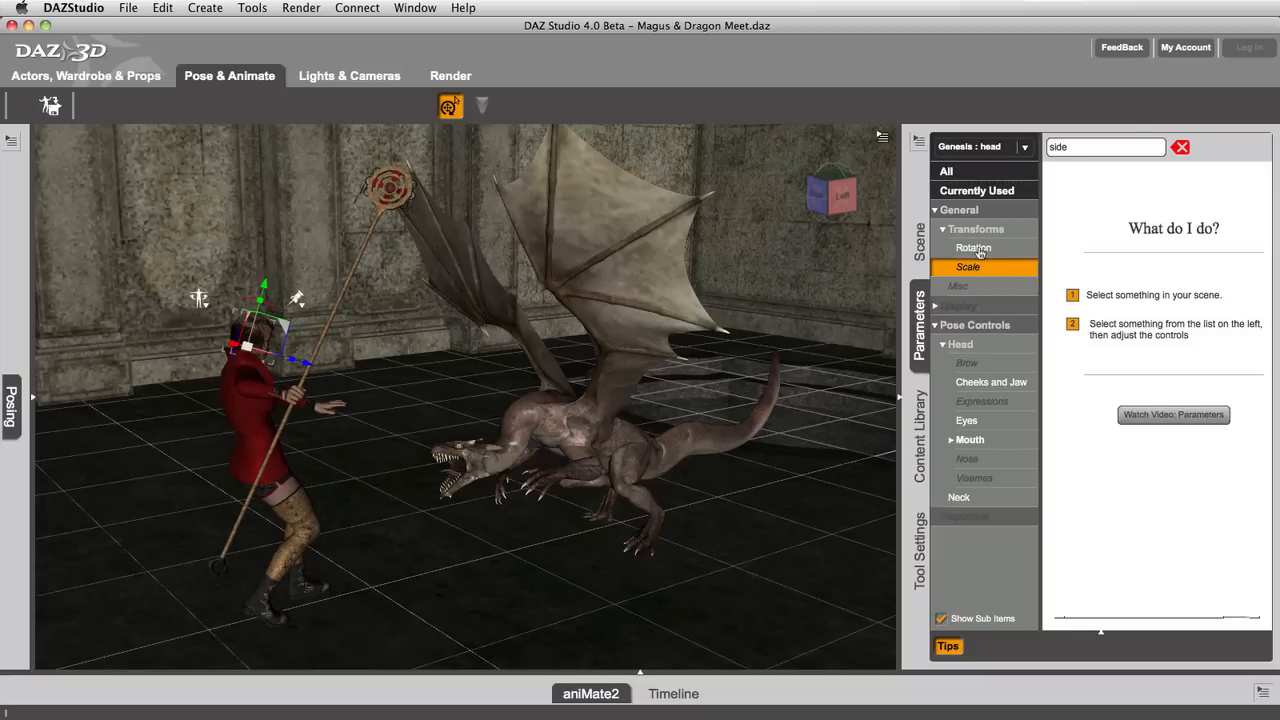
click(981, 249)
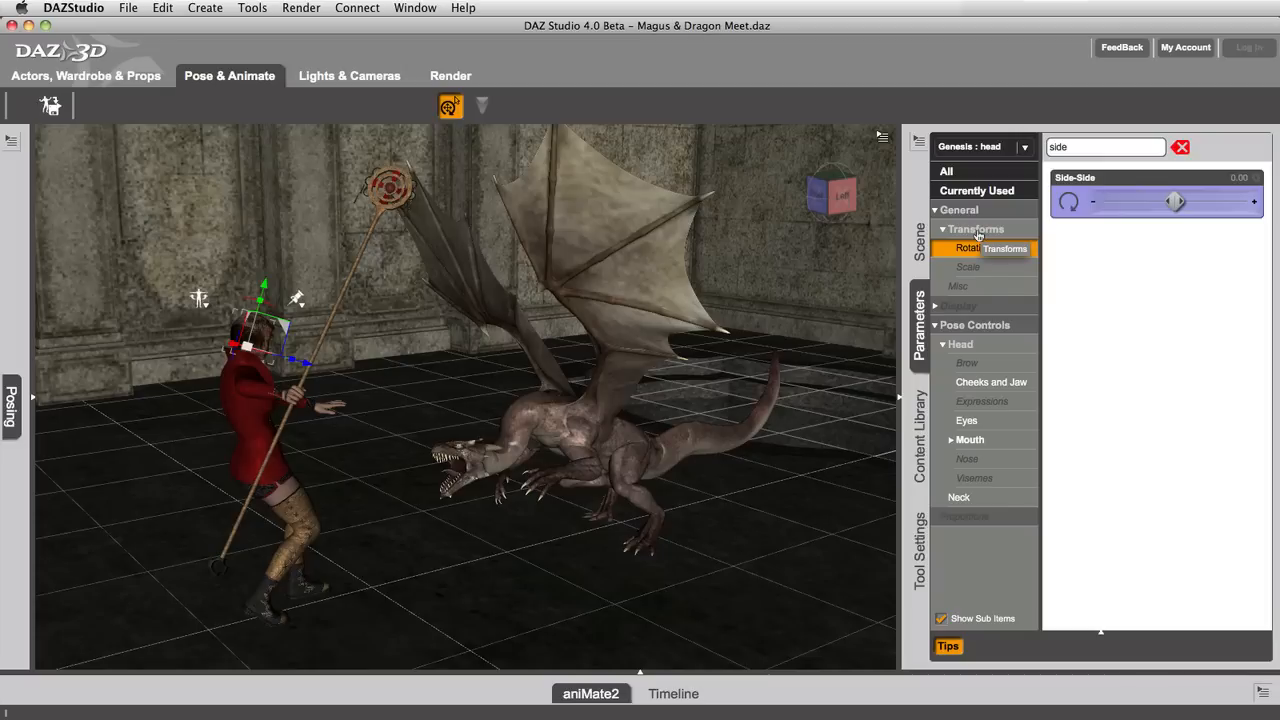
click(979, 235)
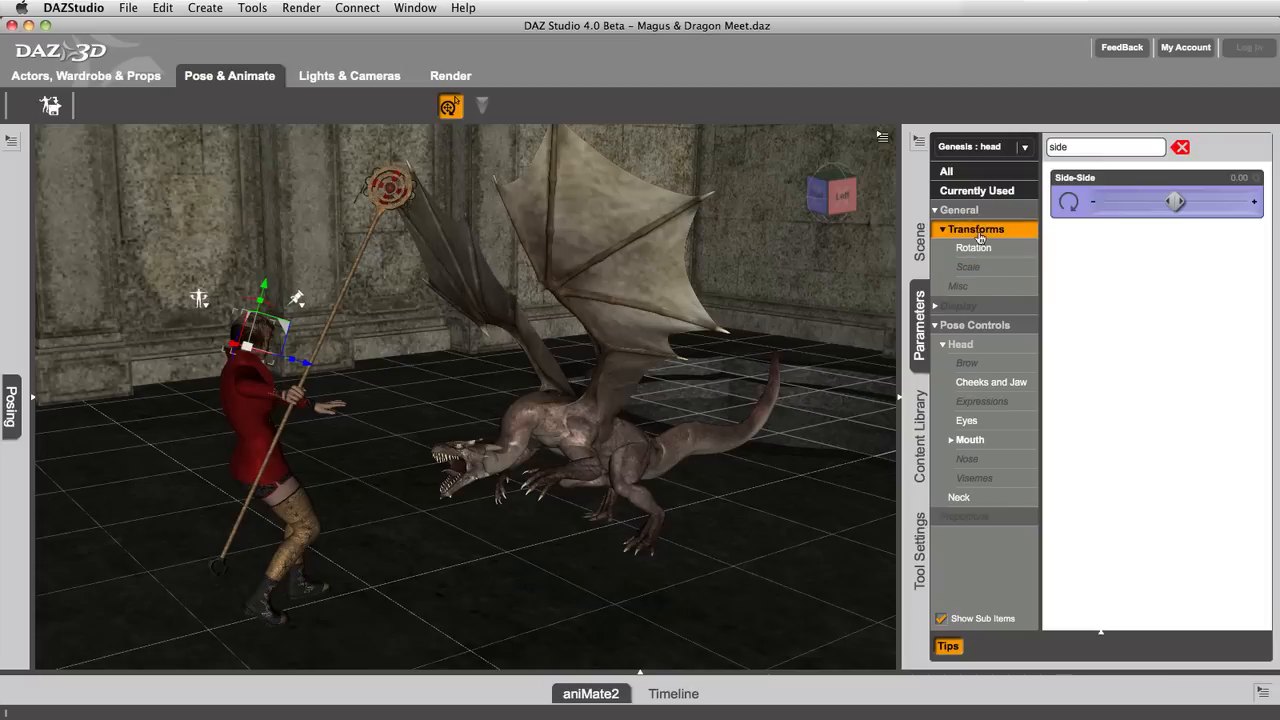
click(978, 249)
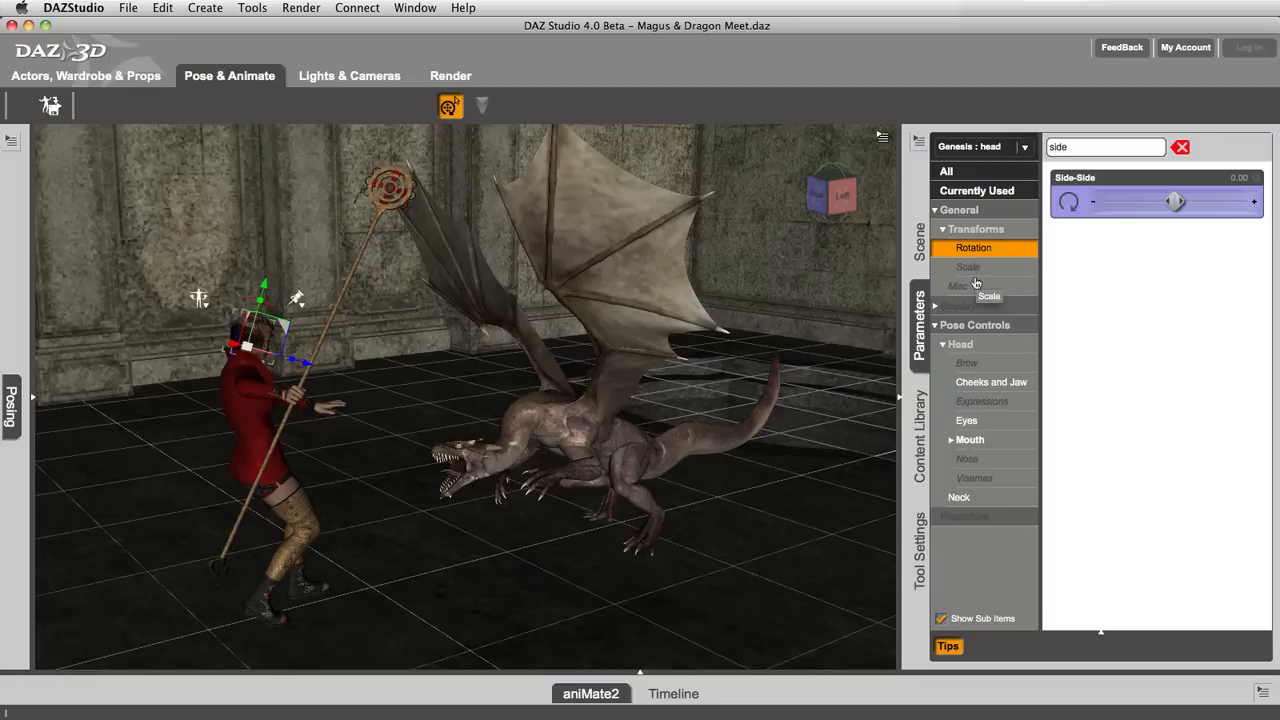
click(983, 230)
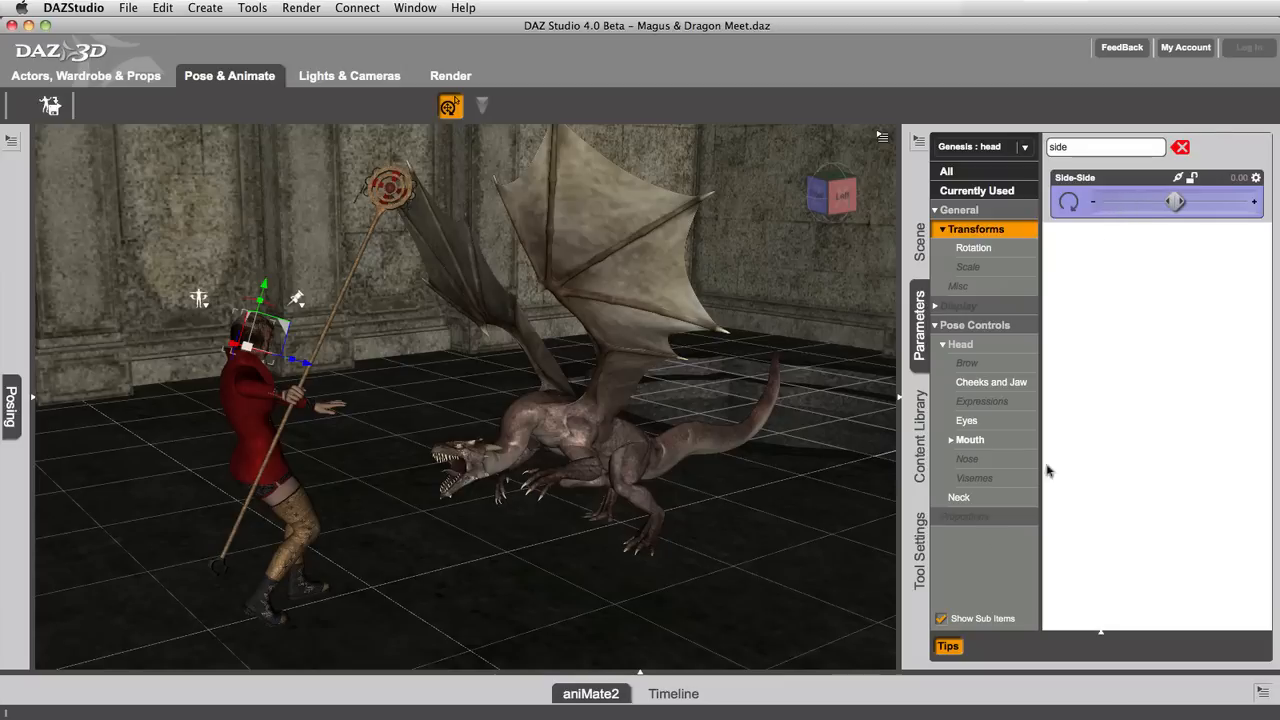
Step: Turn off Show Sub Items and compare the filtered Rotation and General groups, leaving Transforms and Pose Controls collapsed
click(940, 620)
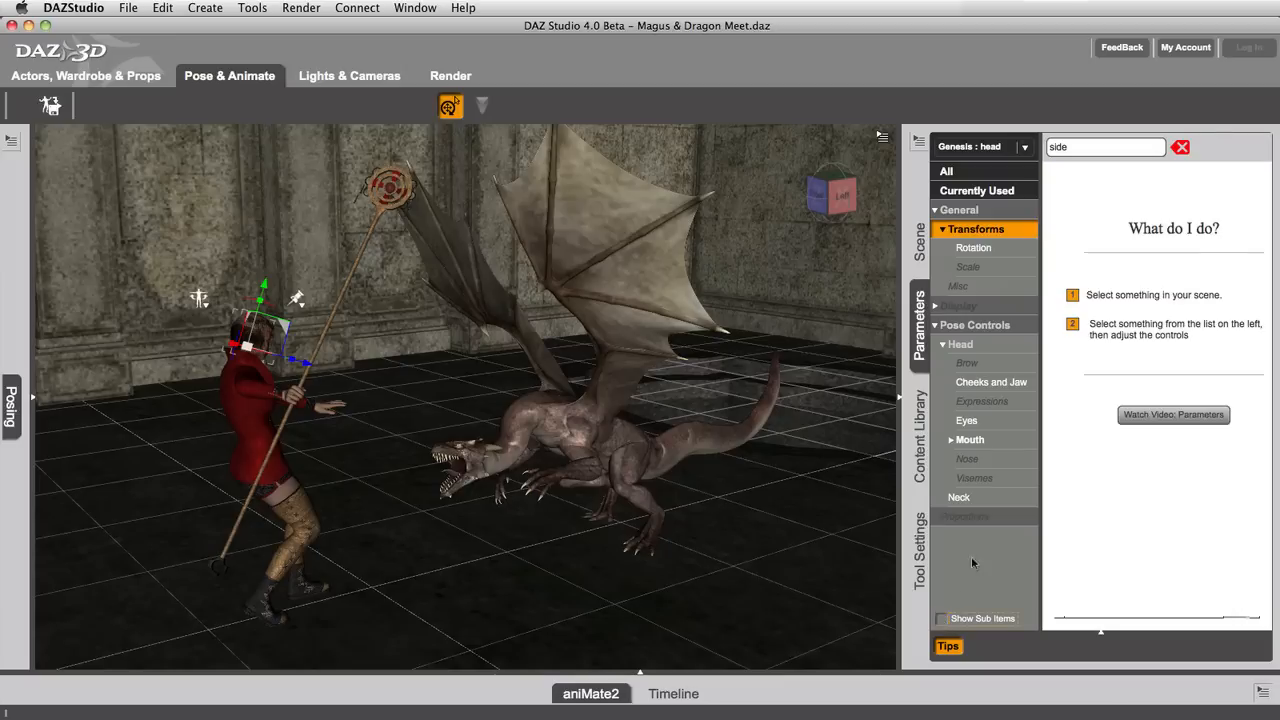
click(982, 250)
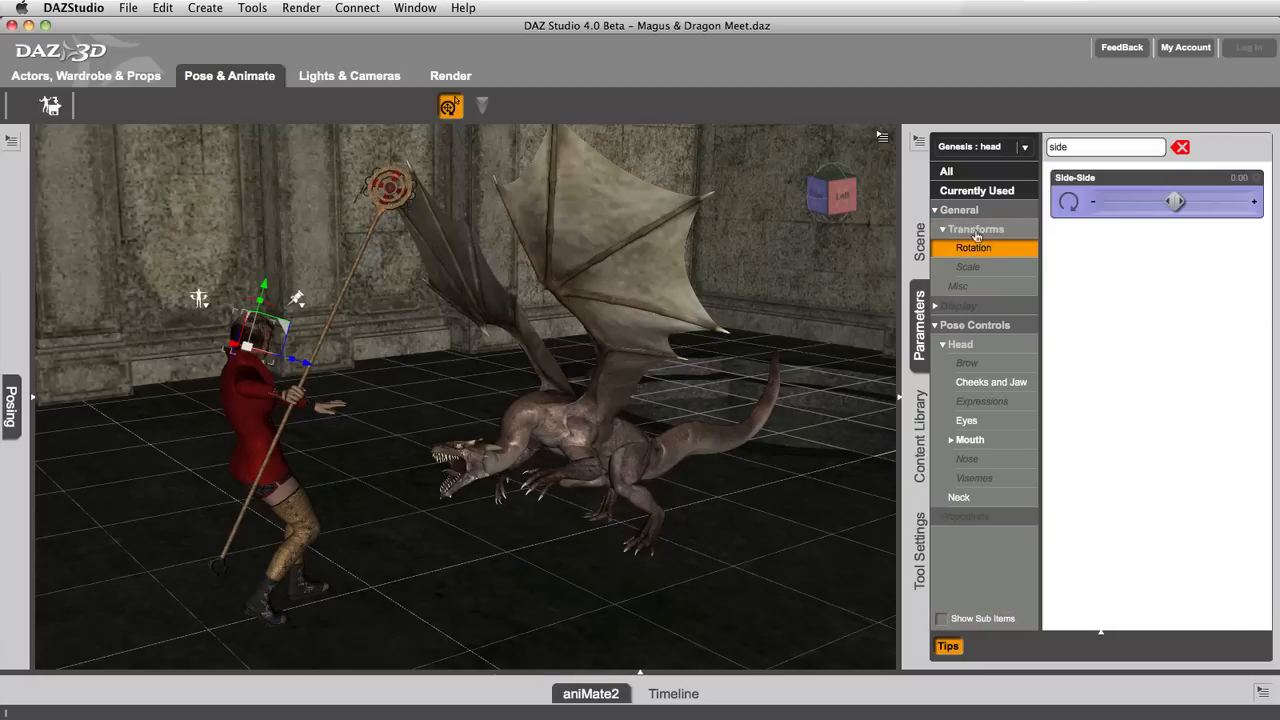
click(943, 231)
click(936, 288)
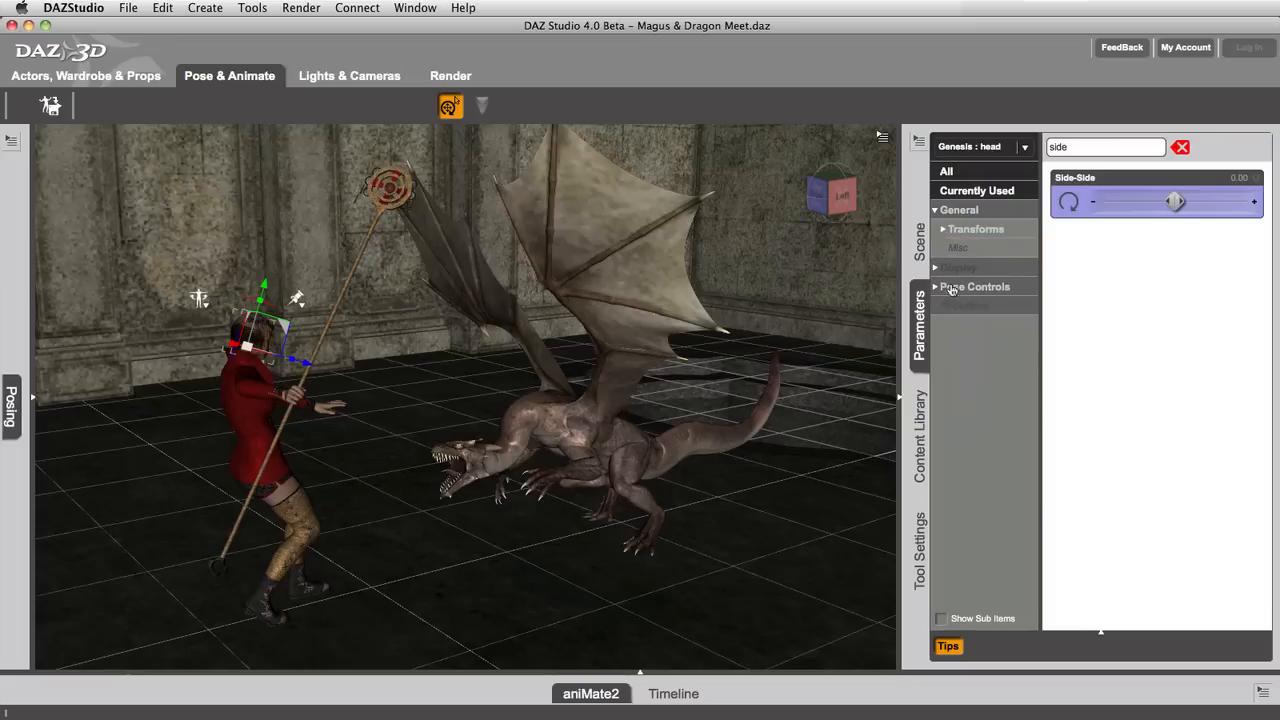
click(940, 211)
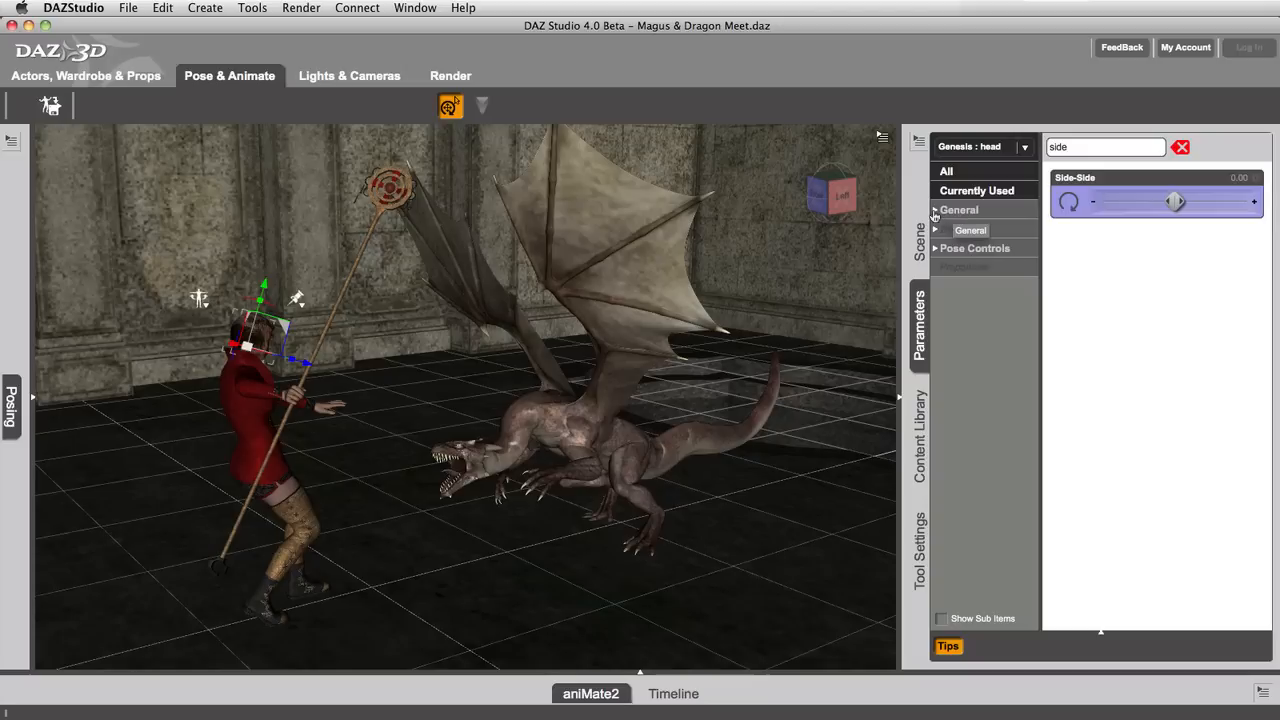
click(935, 214)
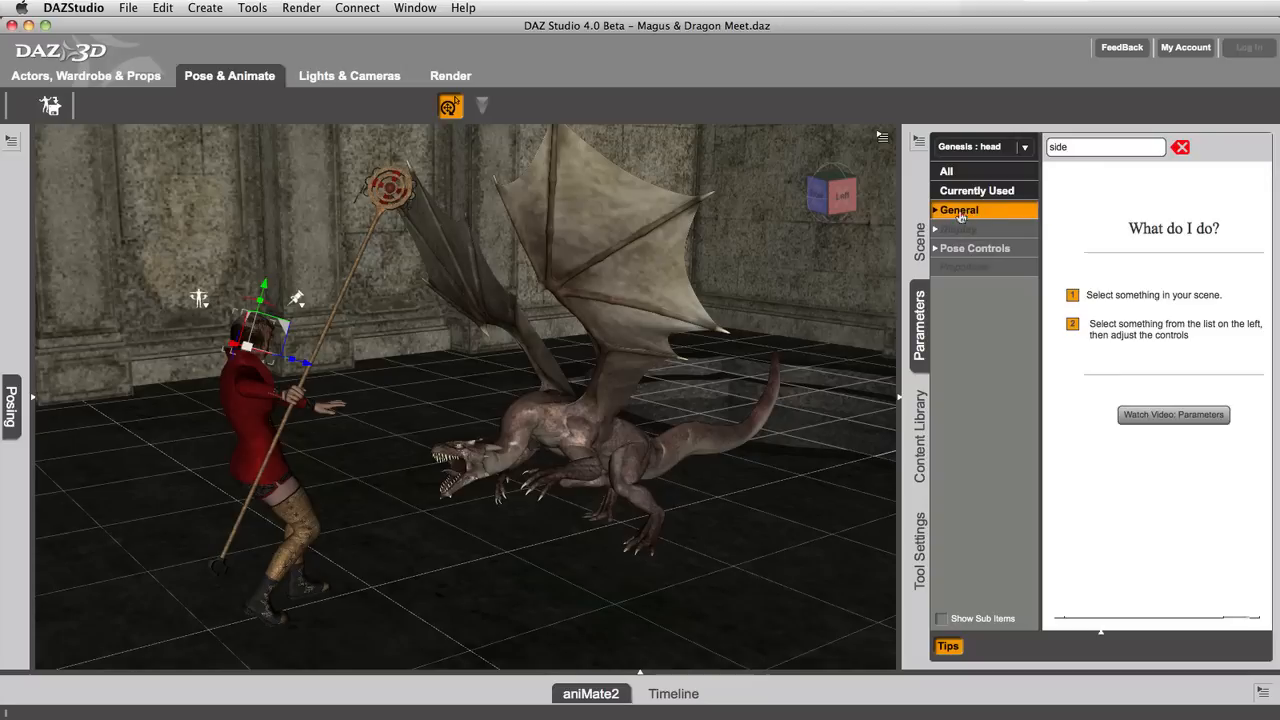
click(935, 212)
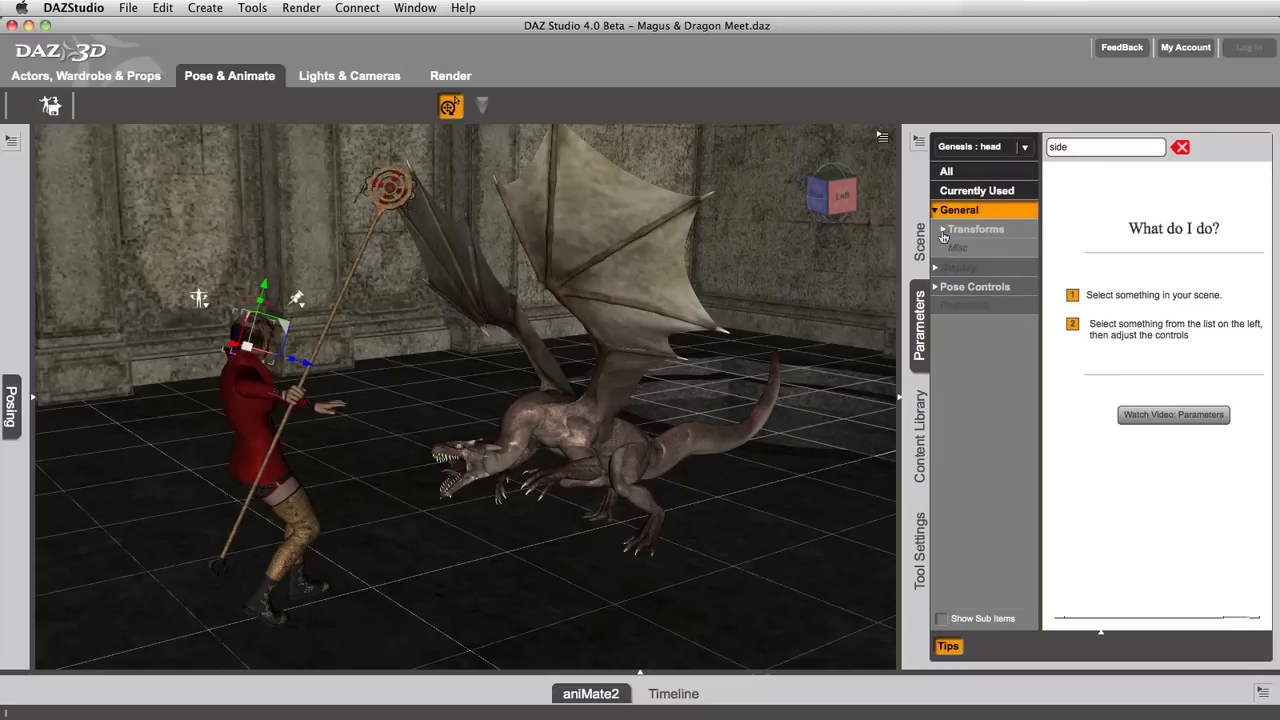
Step: Turn Show Sub Items back on and show the filtered Pose Controls parameters with the group expanded
click(939, 619)
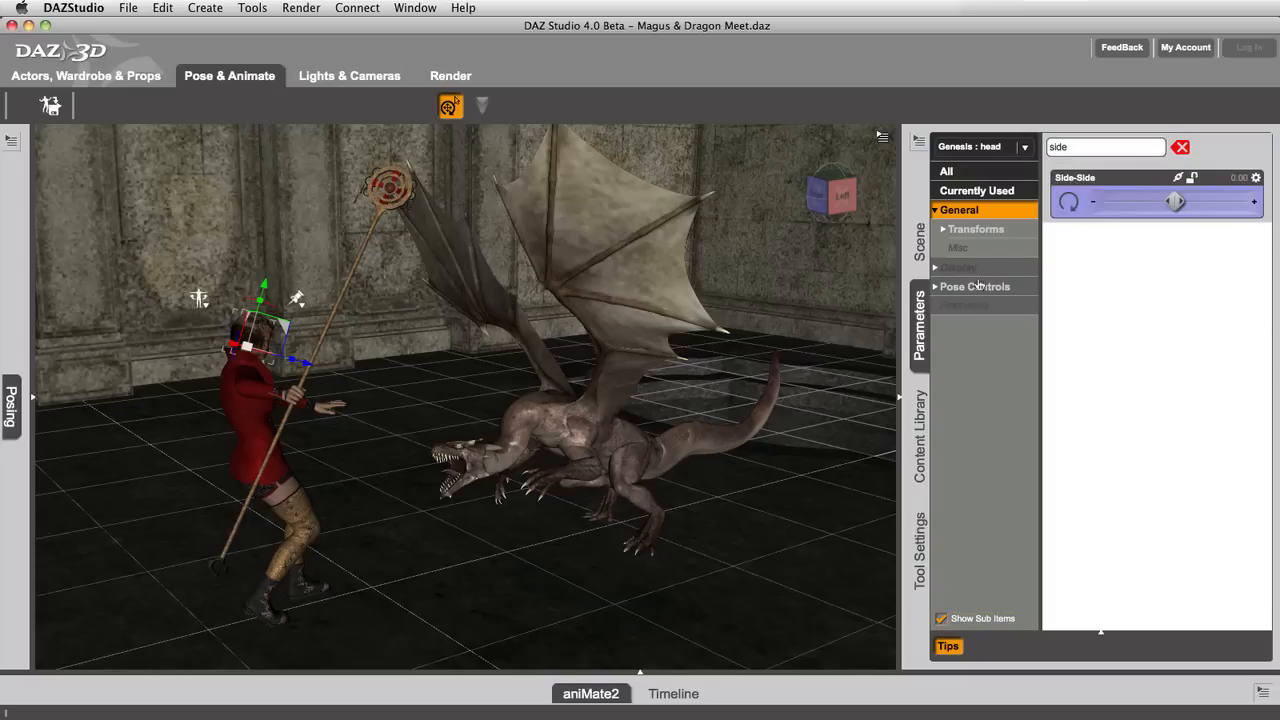
click(976, 287)
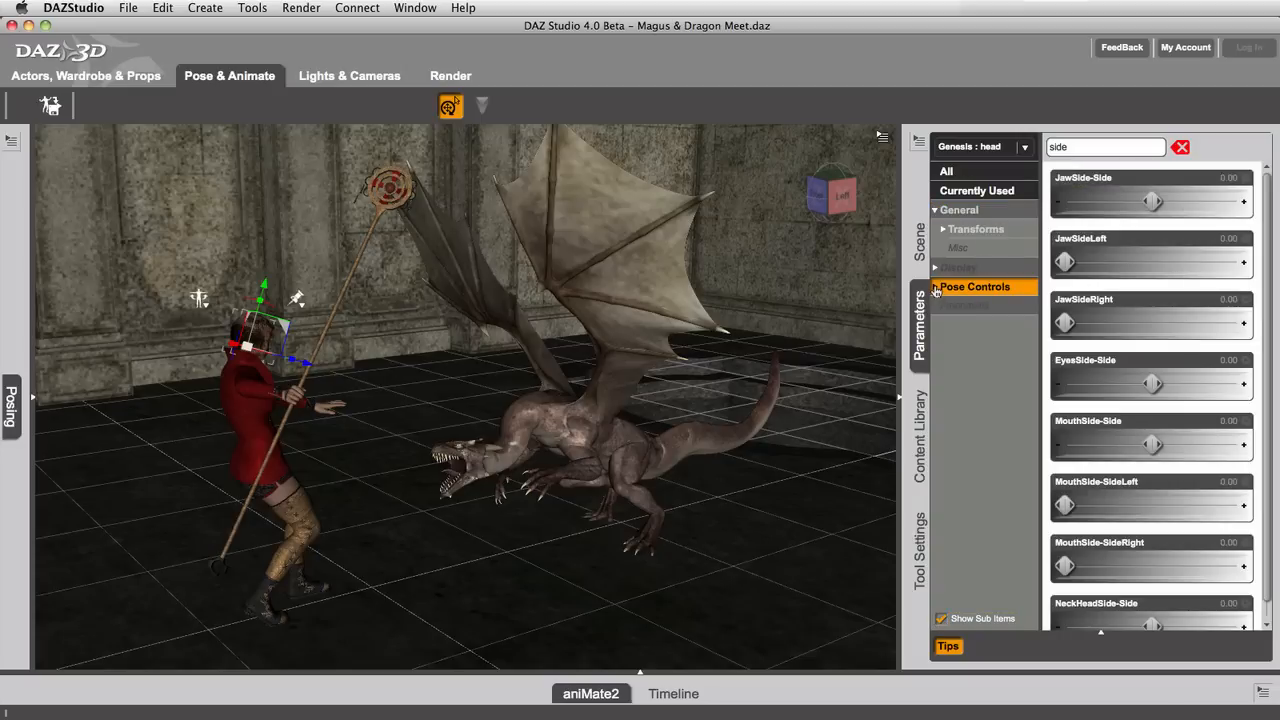
click(936, 289)
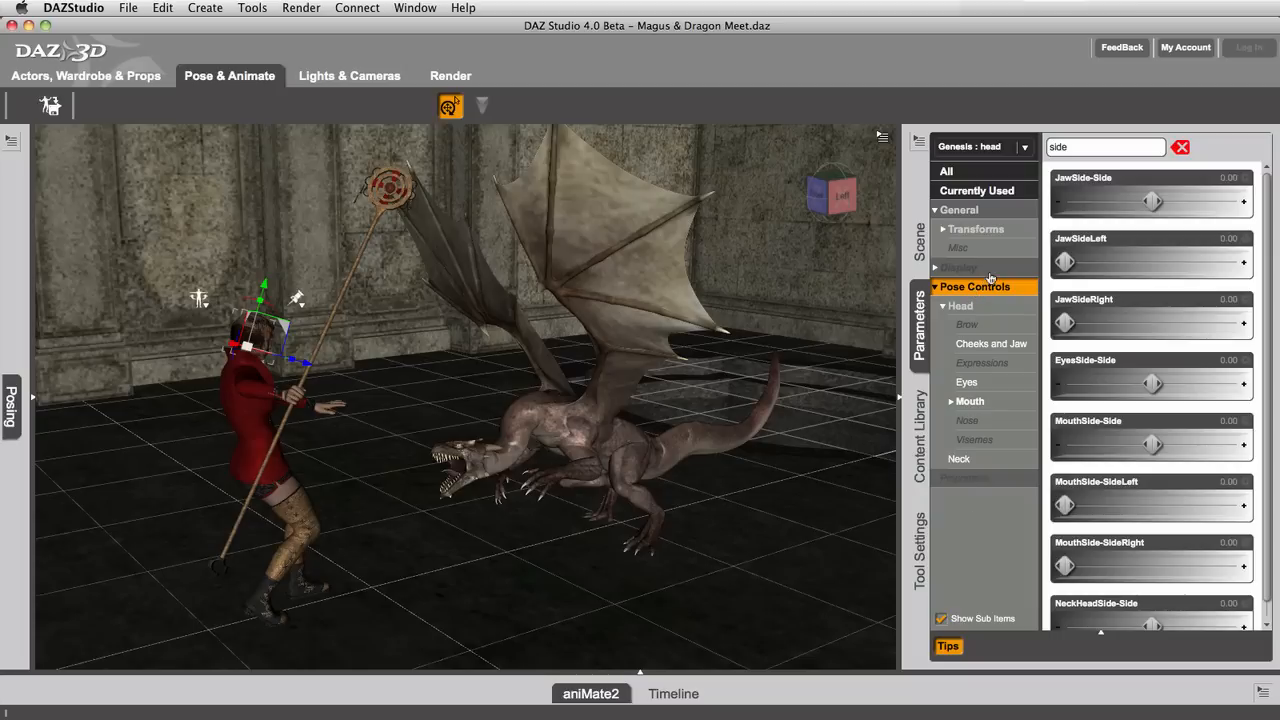
Step: Clear the parameter filter and view the head's Rendering and Scene View settings in the Display group
click(1181, 148)
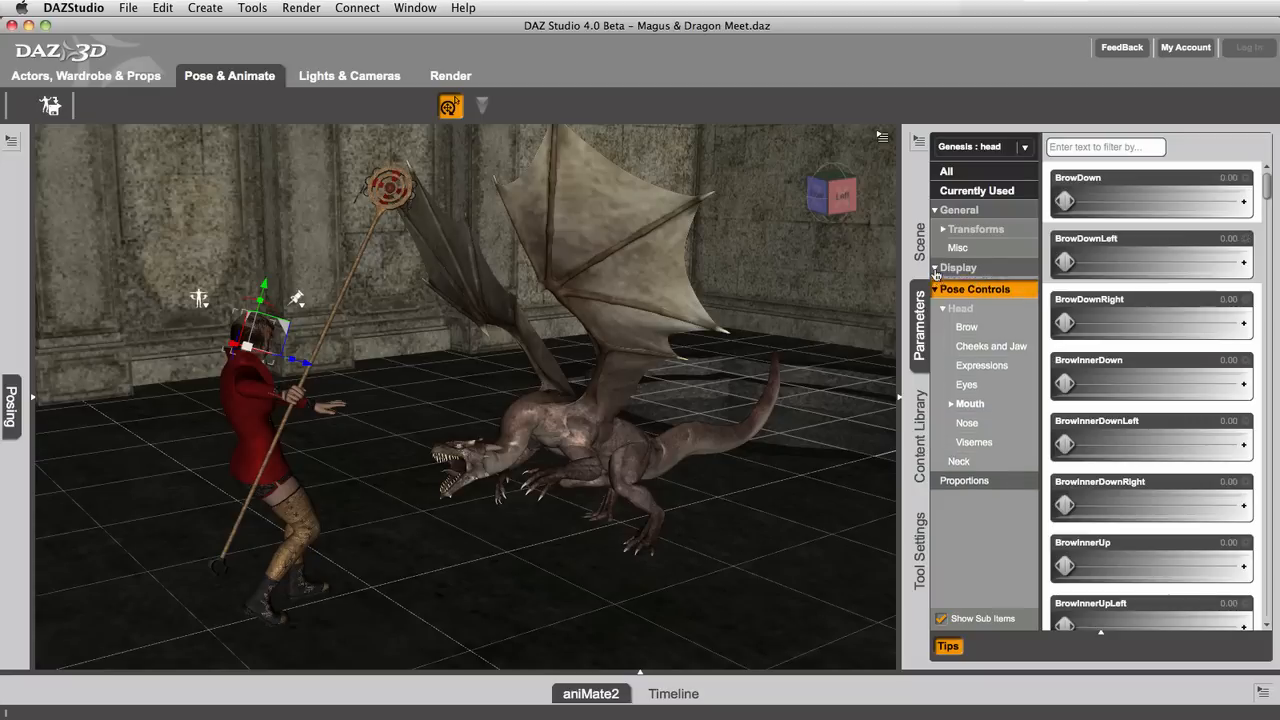
click(935, 268)
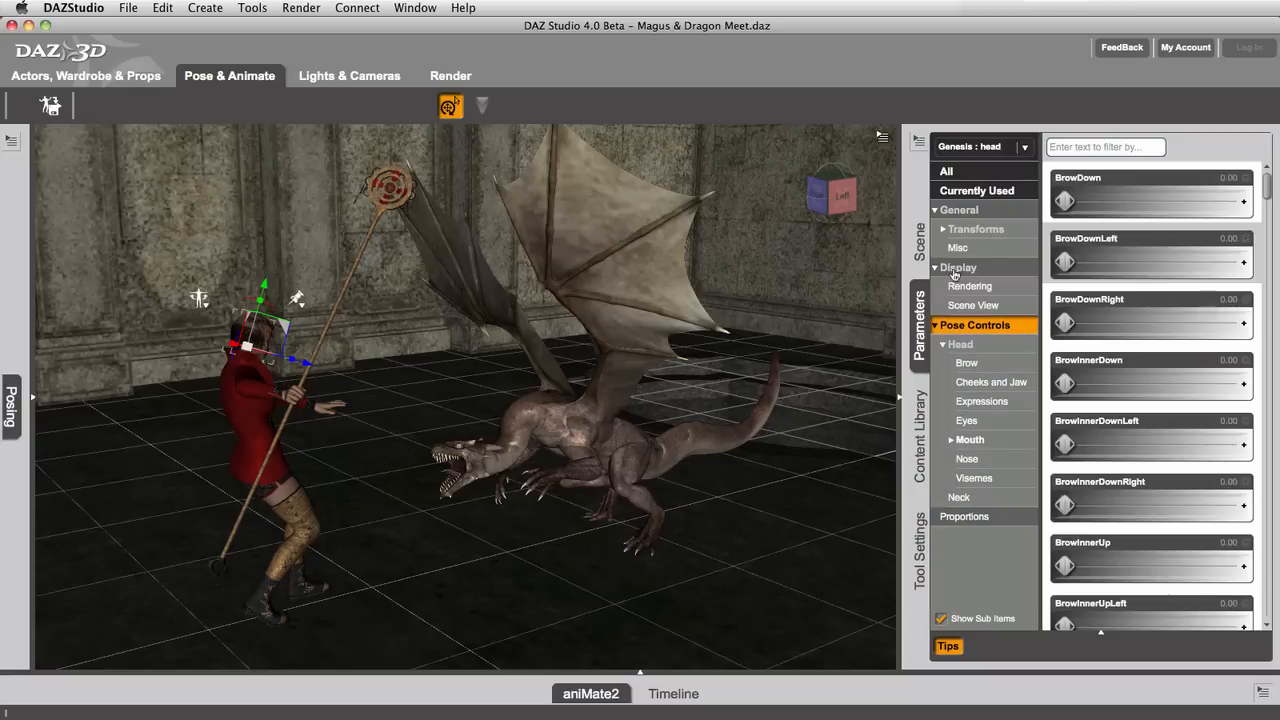
click(966, 289)
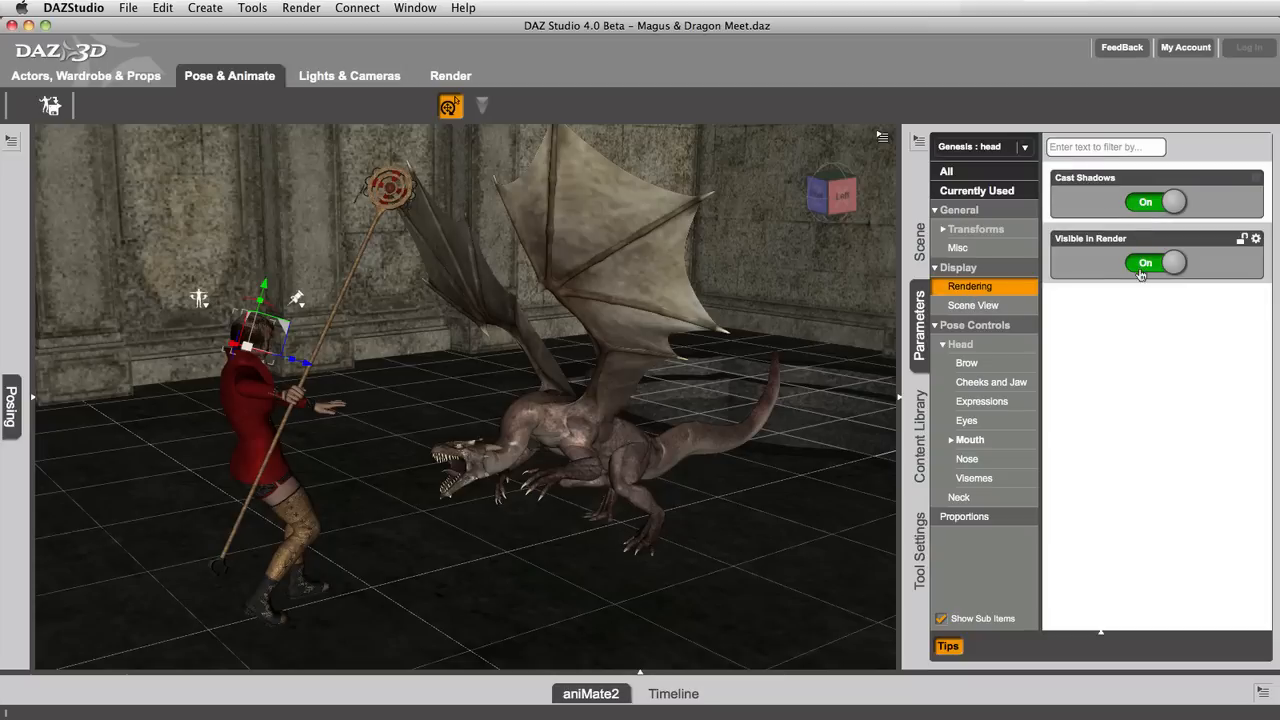
click(996, 308)
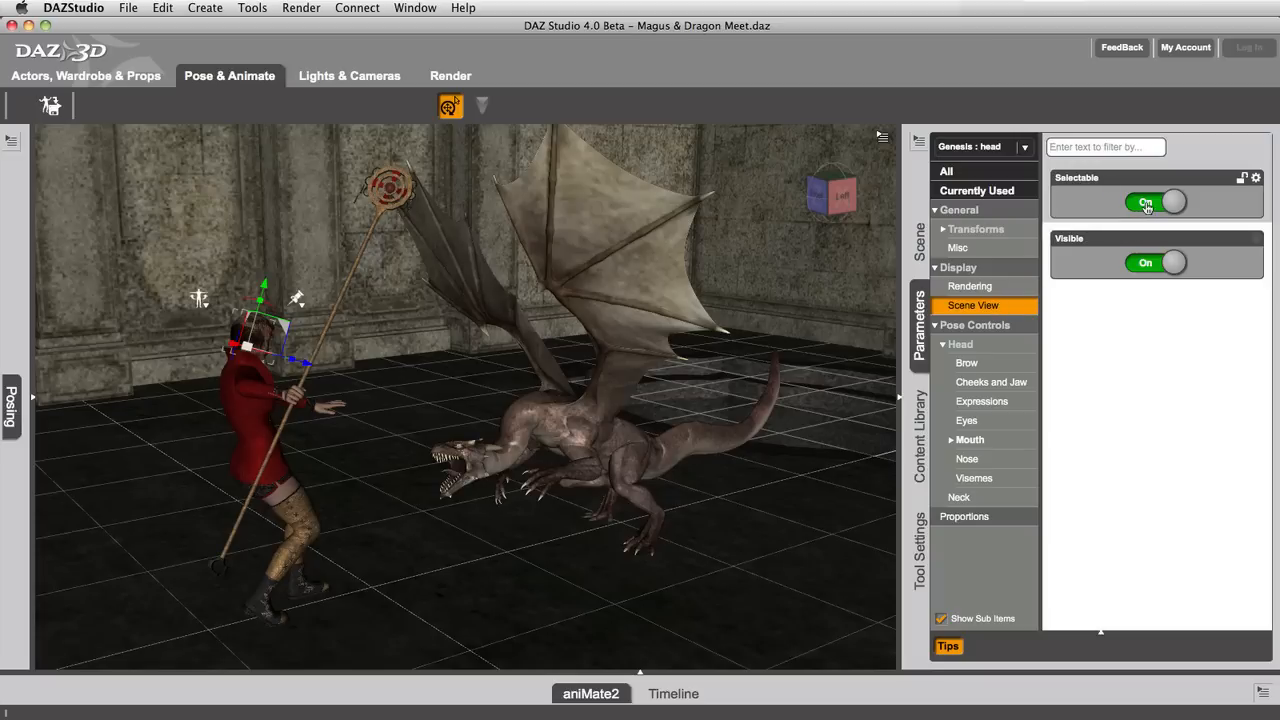
Step: Toggle the head's Visible setting off and back on, and collapse the Display group
click(1139, 271)
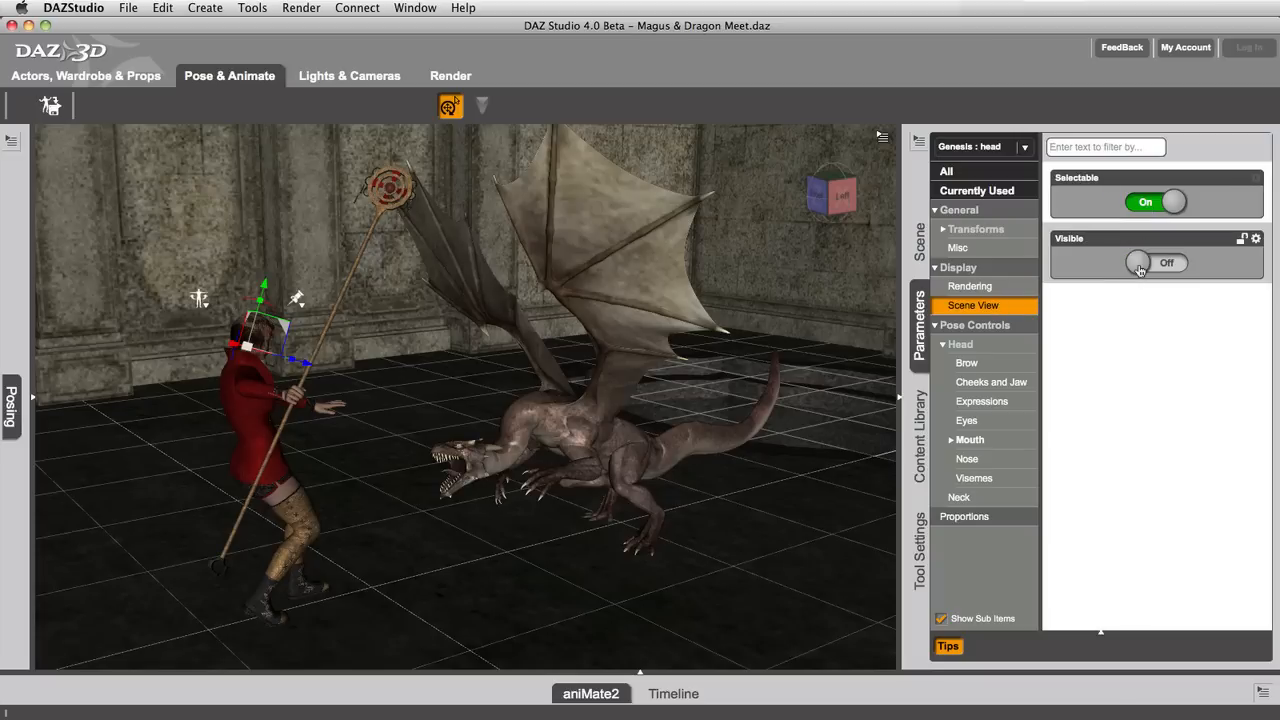
click(1139, 271)
click(935, 268)
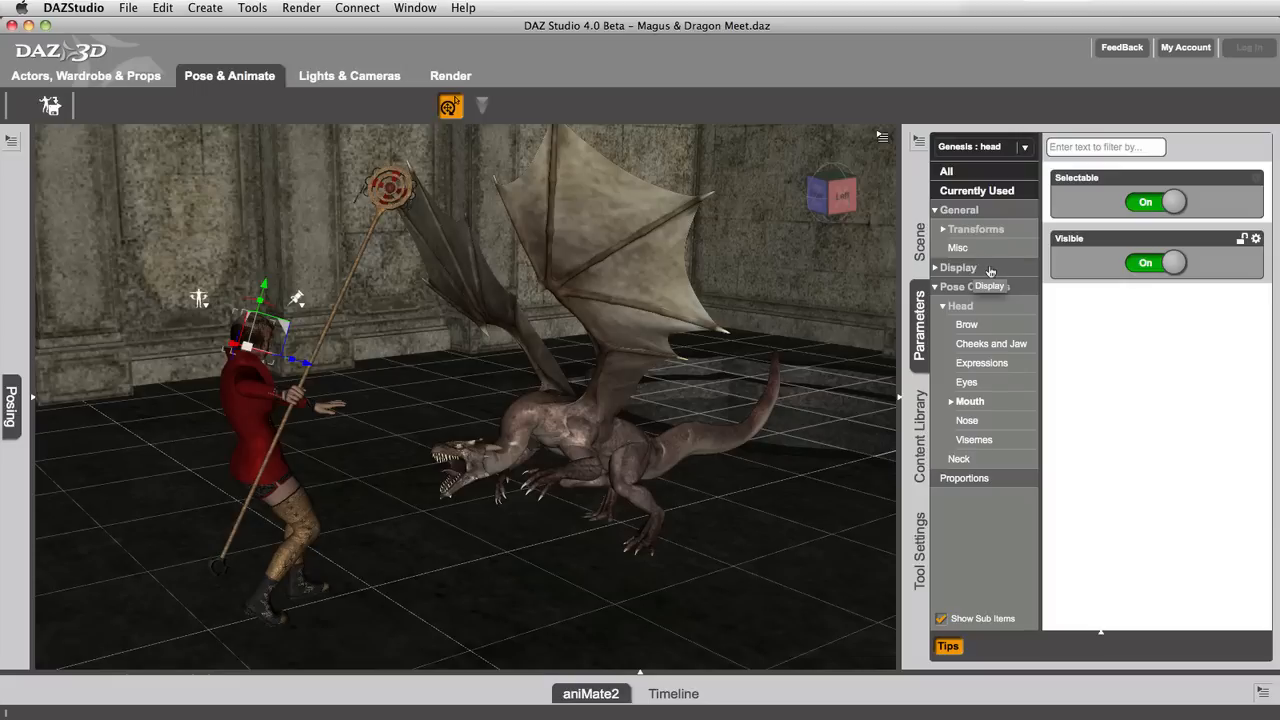
Step: Show the head's Pose Controls parameters, browse the sliders, and check the list of scene objects without changing the selection
click(982, 288)
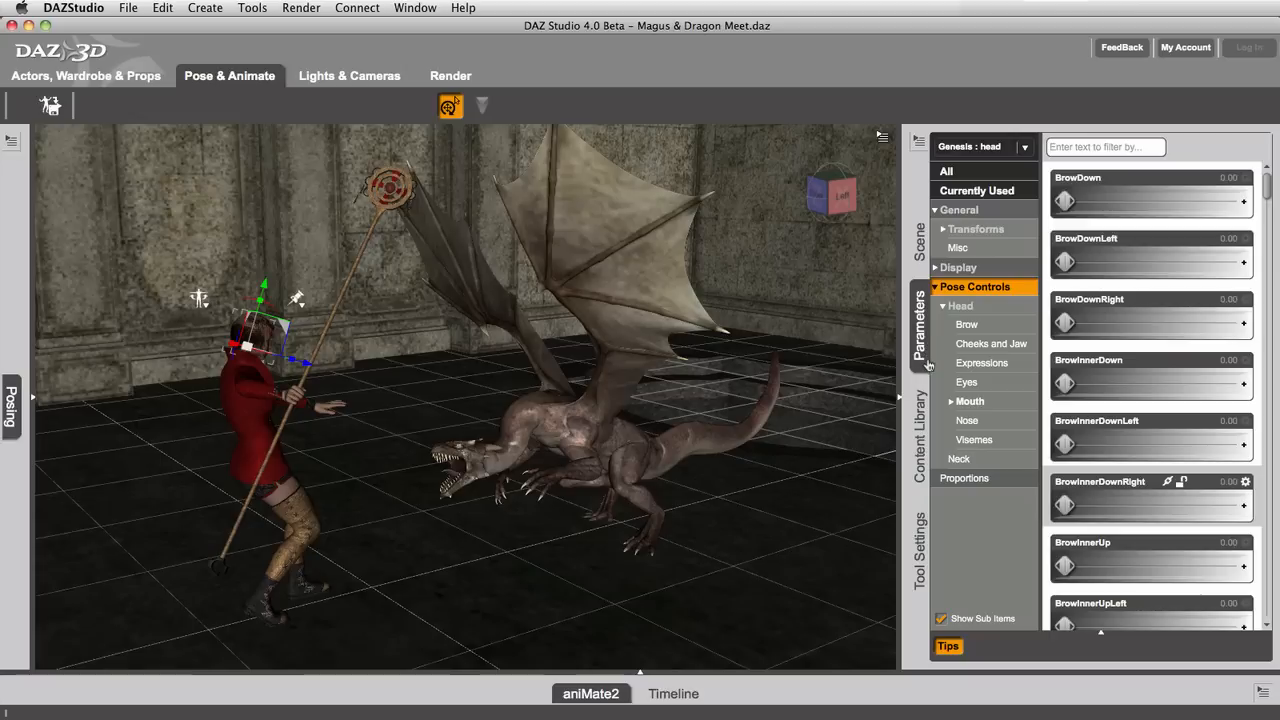
scroll(1205, 575, down, 1)
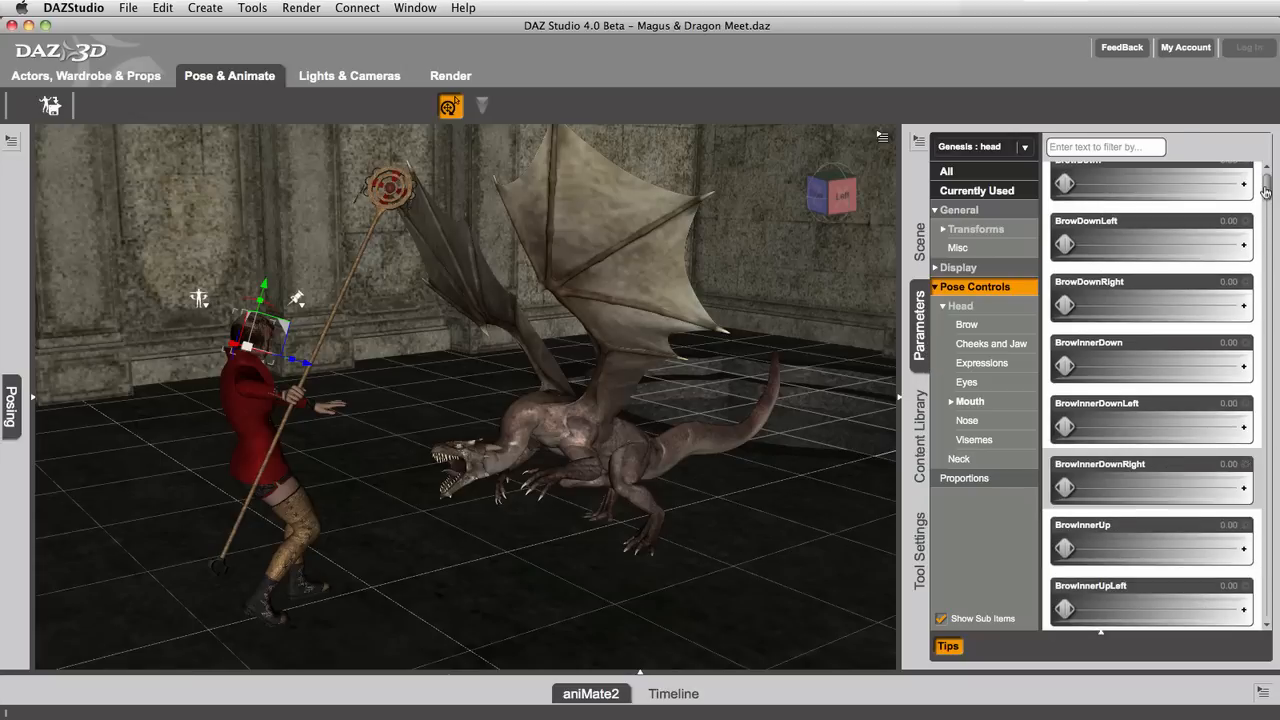
drag(1266, 188, 1270, 157)
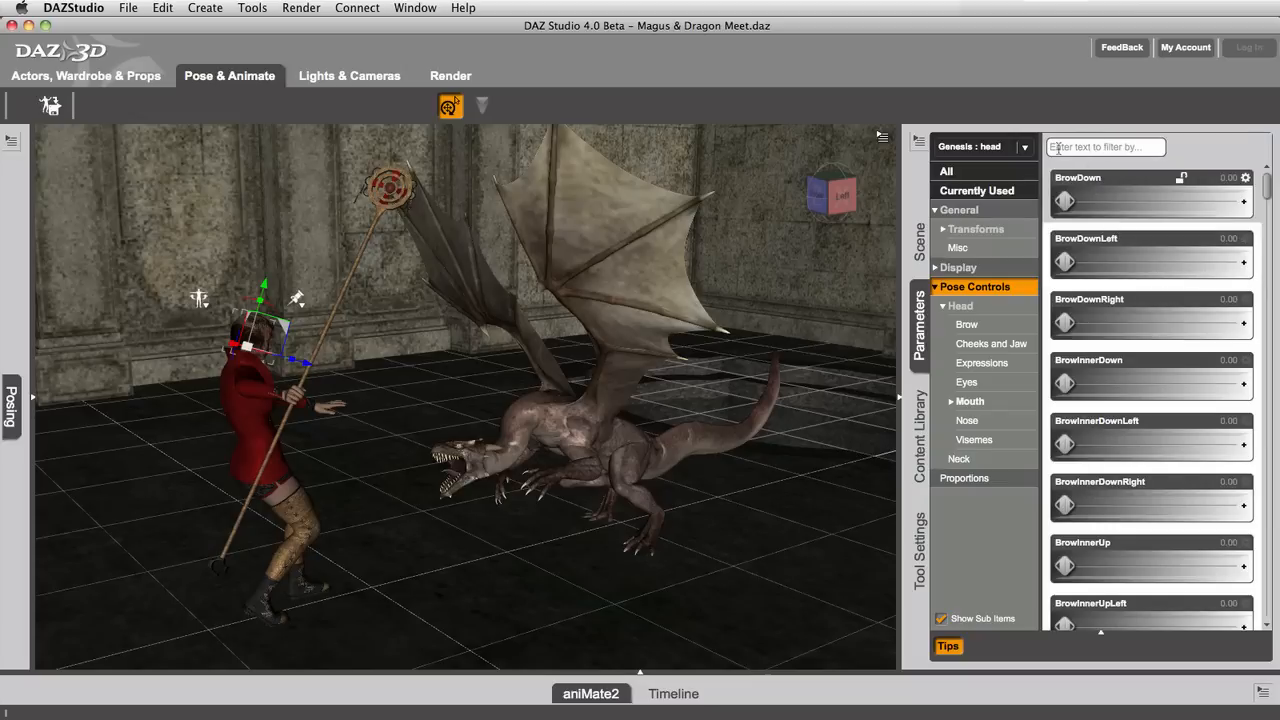
click(1027, 149)
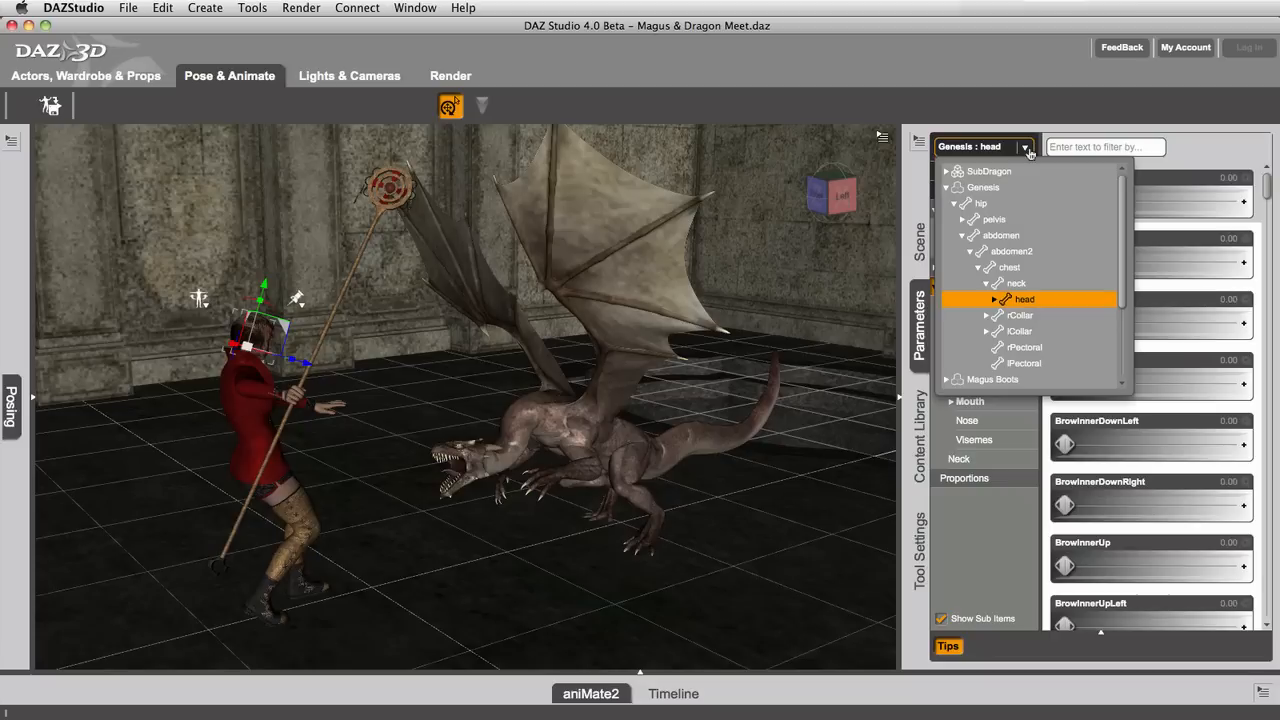
click(1029, 150)
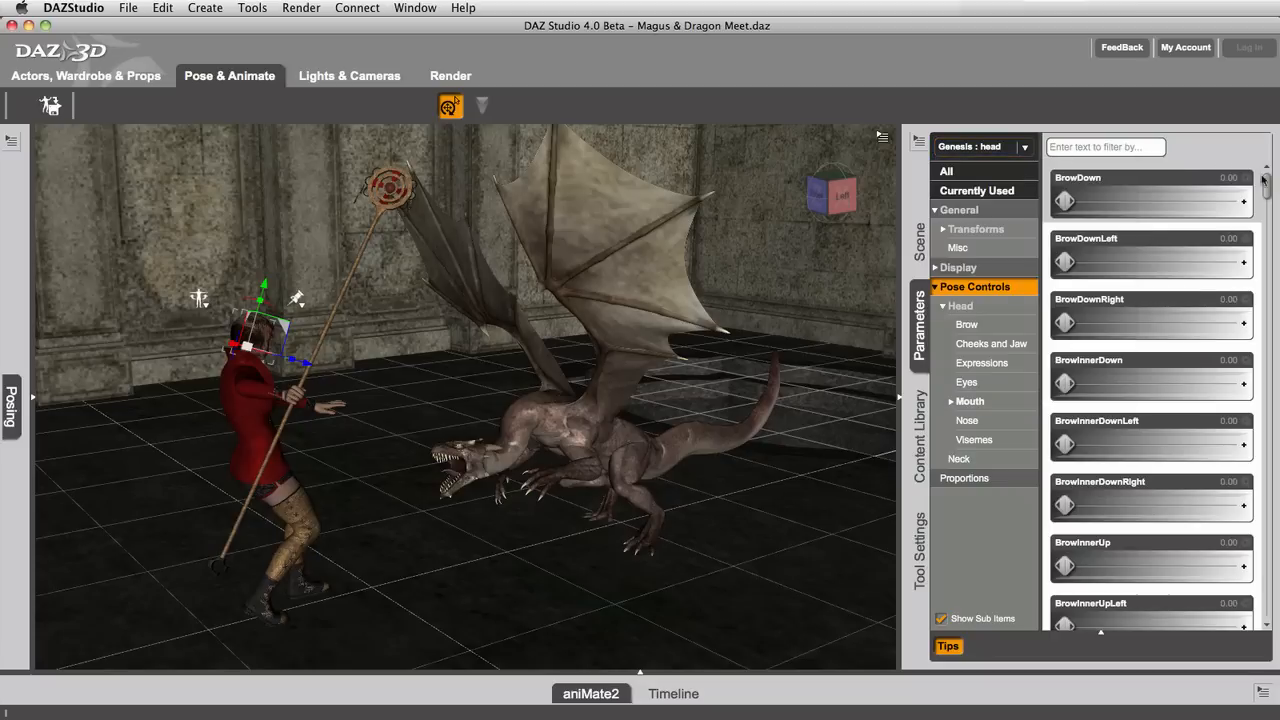
Step: Filter the head's Pose Controls parameters by "side"
drag(1269, 192, 1276, 152)
click(1115, 152)
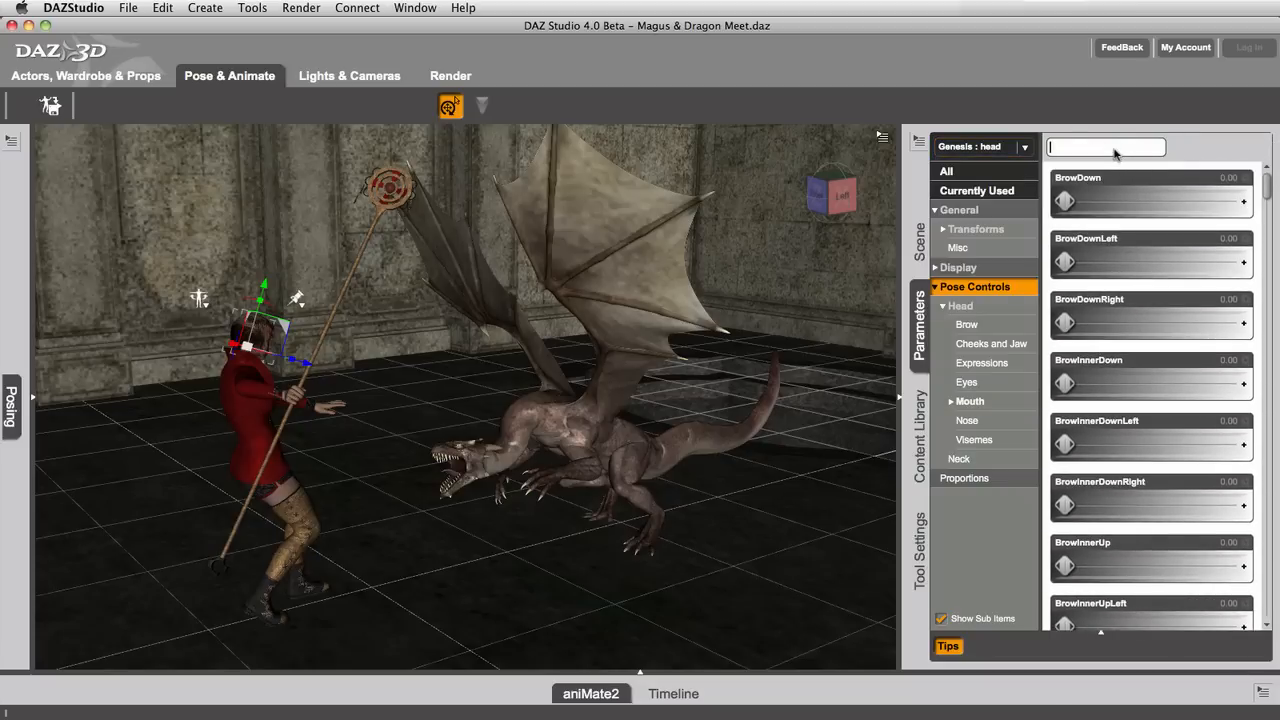
text(side)
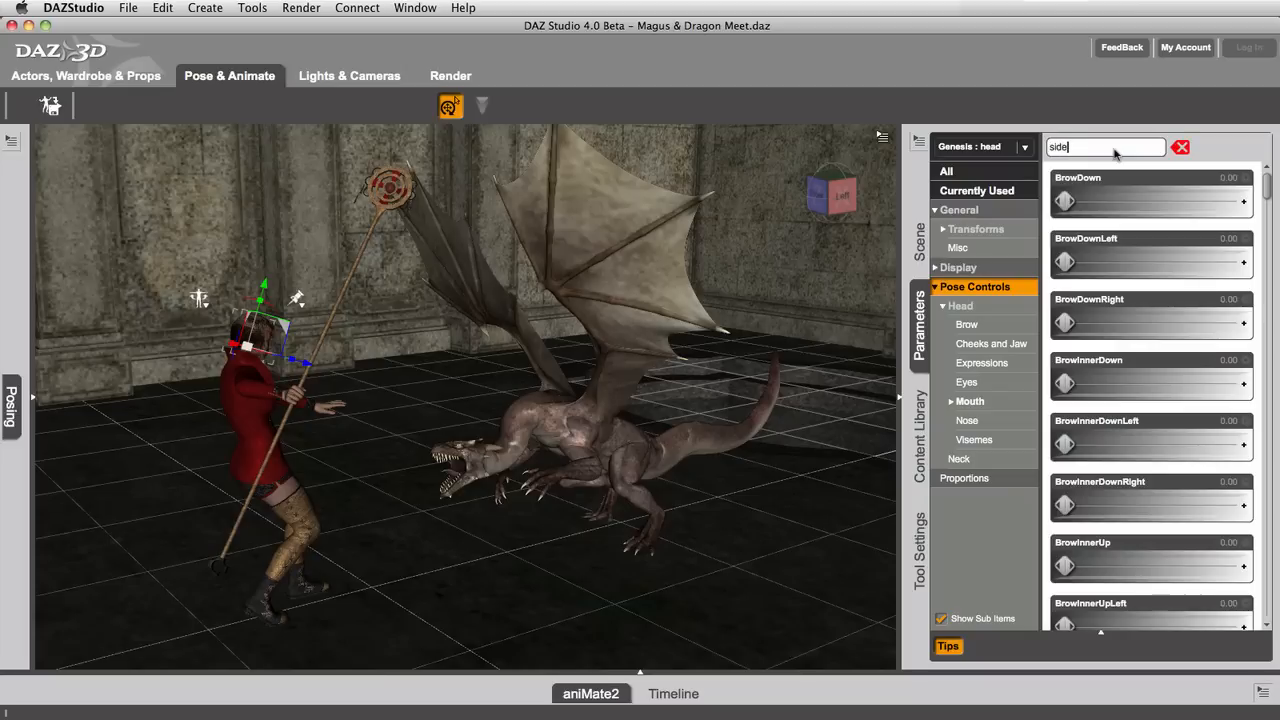